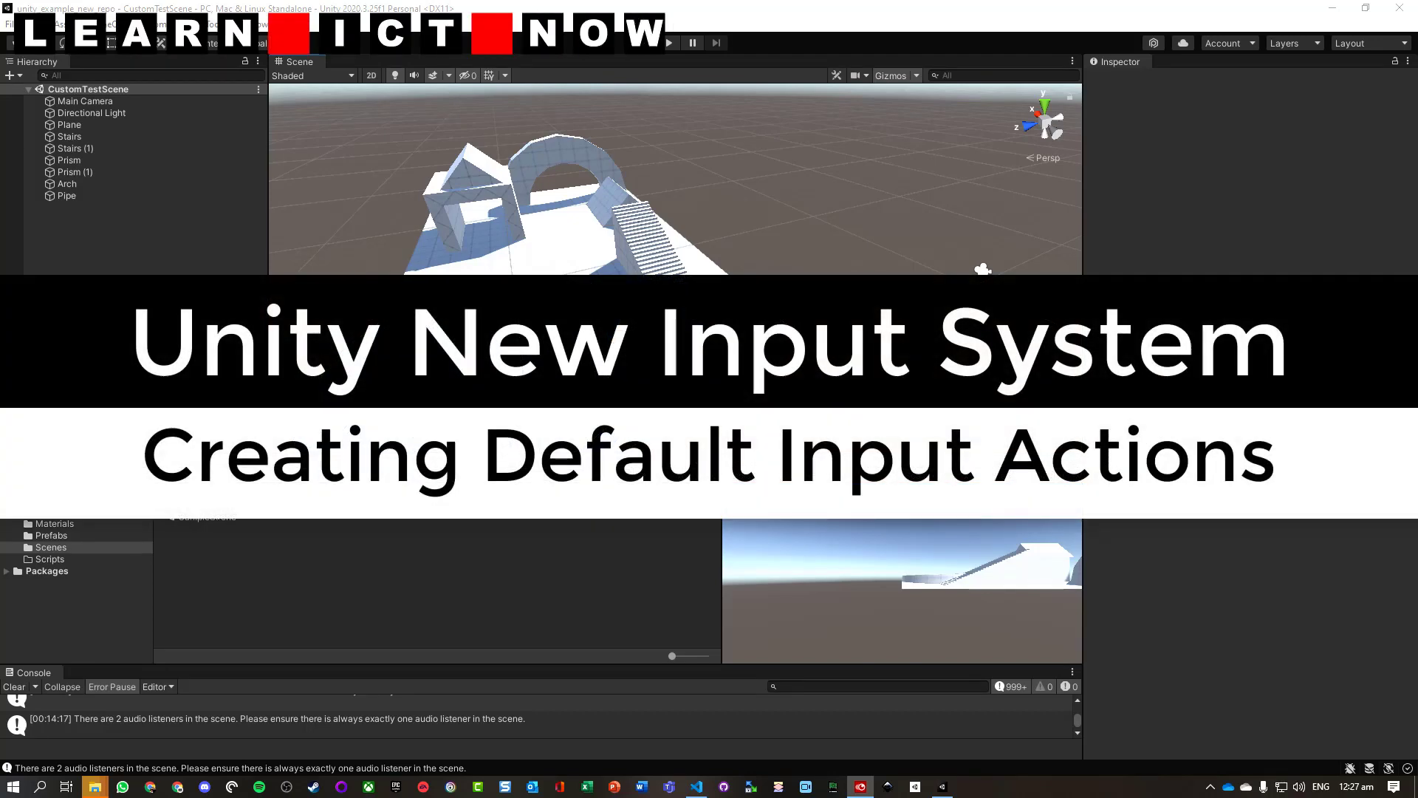
Place a Player prefab from Assets/Prefabs on the level near the arch
click(212, 515)
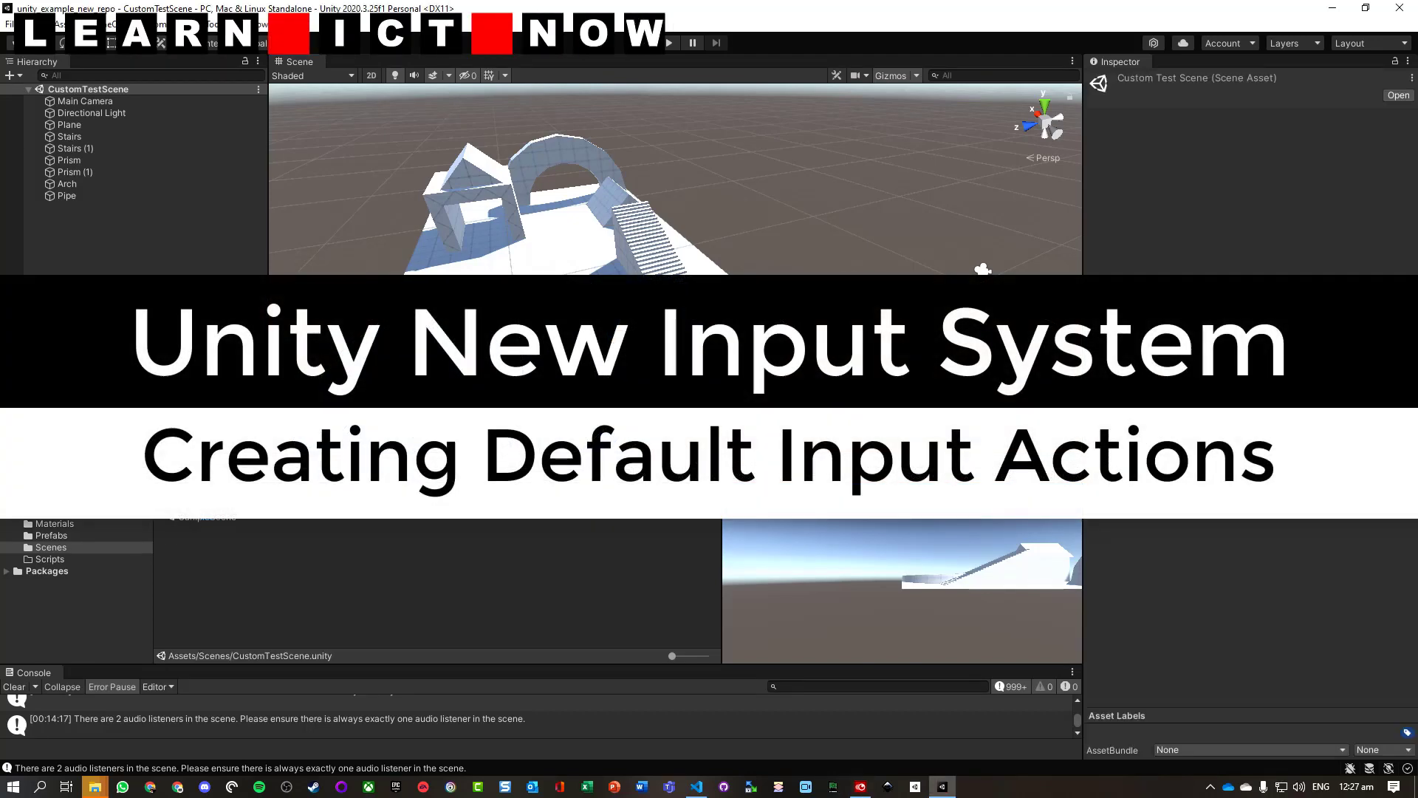
click(51, 535)
click(196, 504)
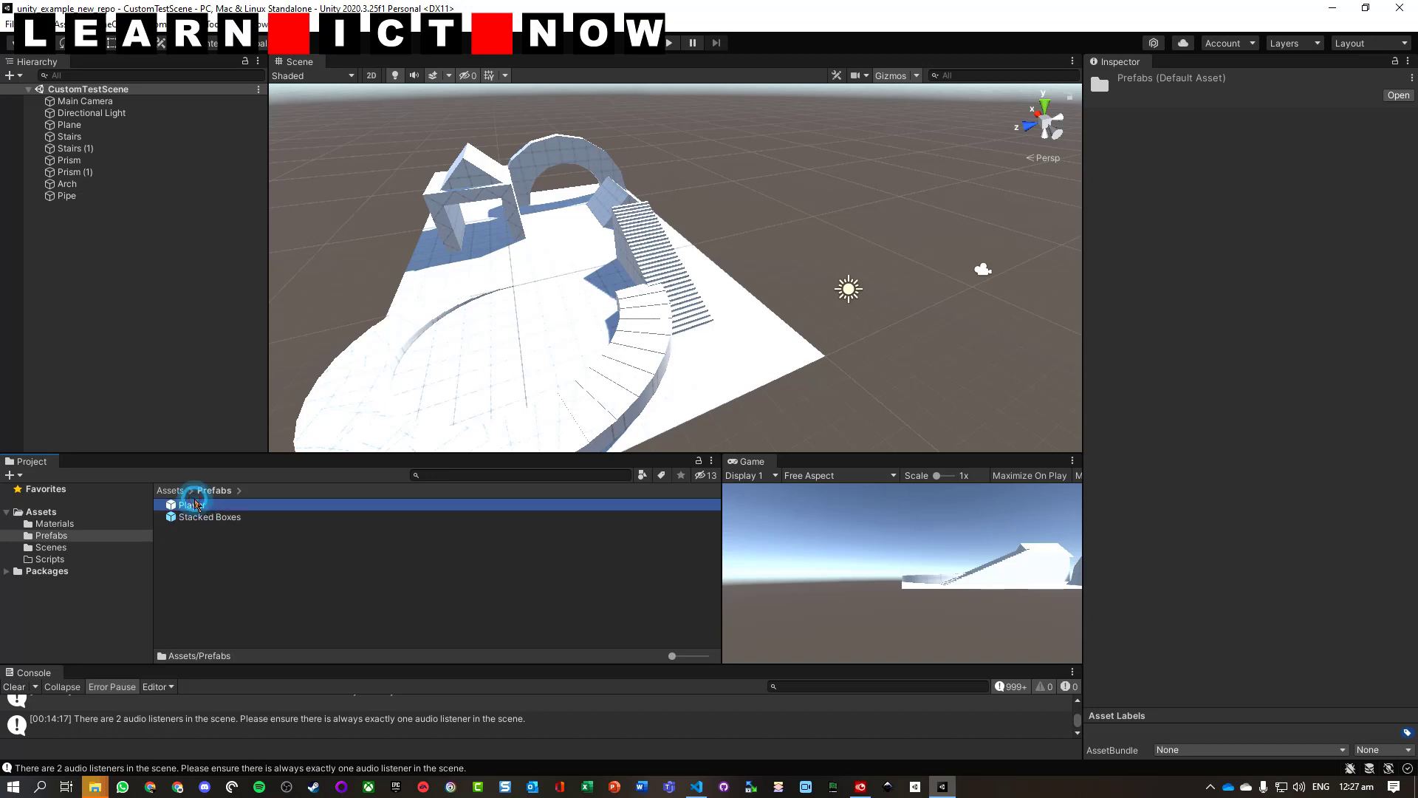
drag(196, 505, 517, 262)
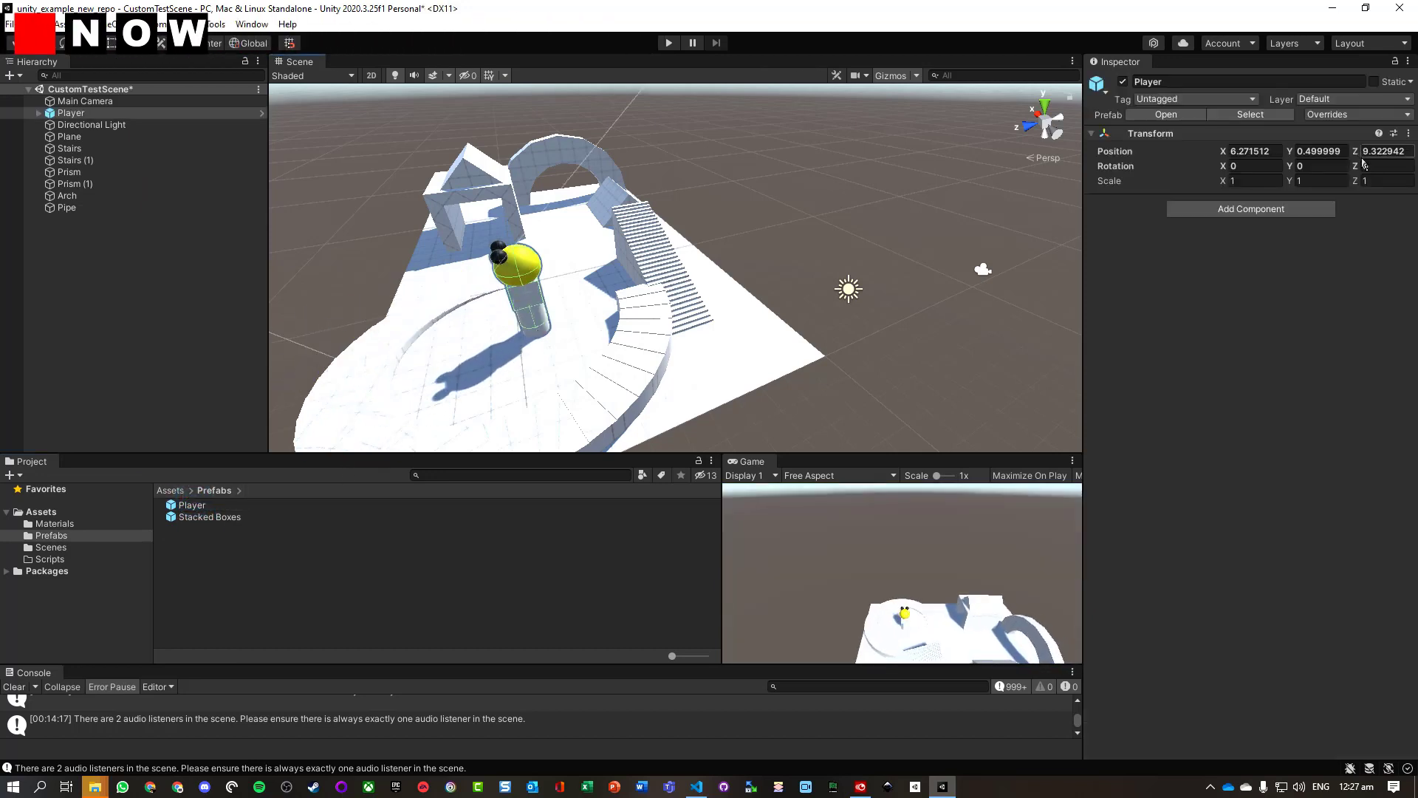
Scale the Player to 0.5 on X, Y and Z and save the scene
click(1261, 177)
text(.5)
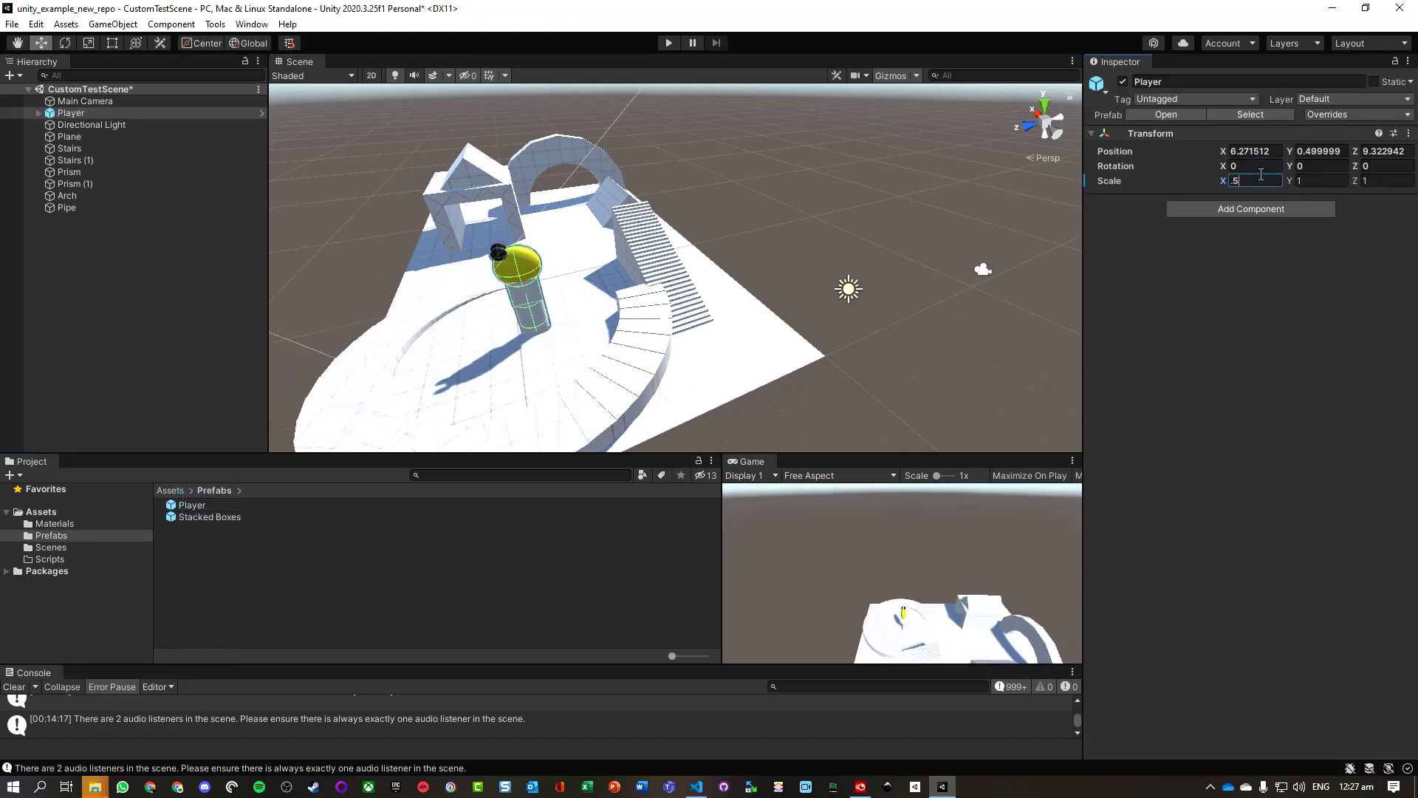
key(Tab)
text(.5)
key(Tab)
text(.5)
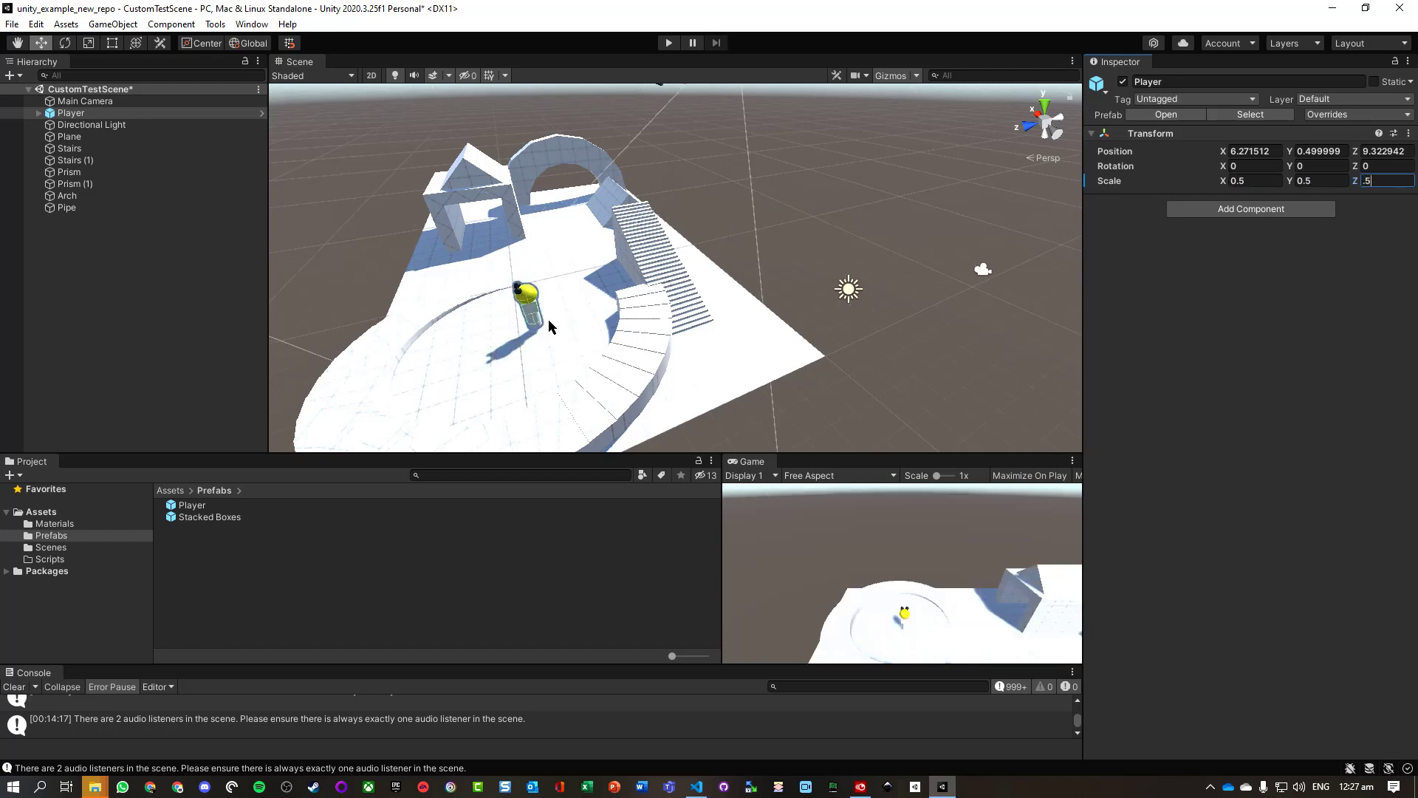
scroll(551, 325, up, 3)
scroll(463, 343, down, 2)
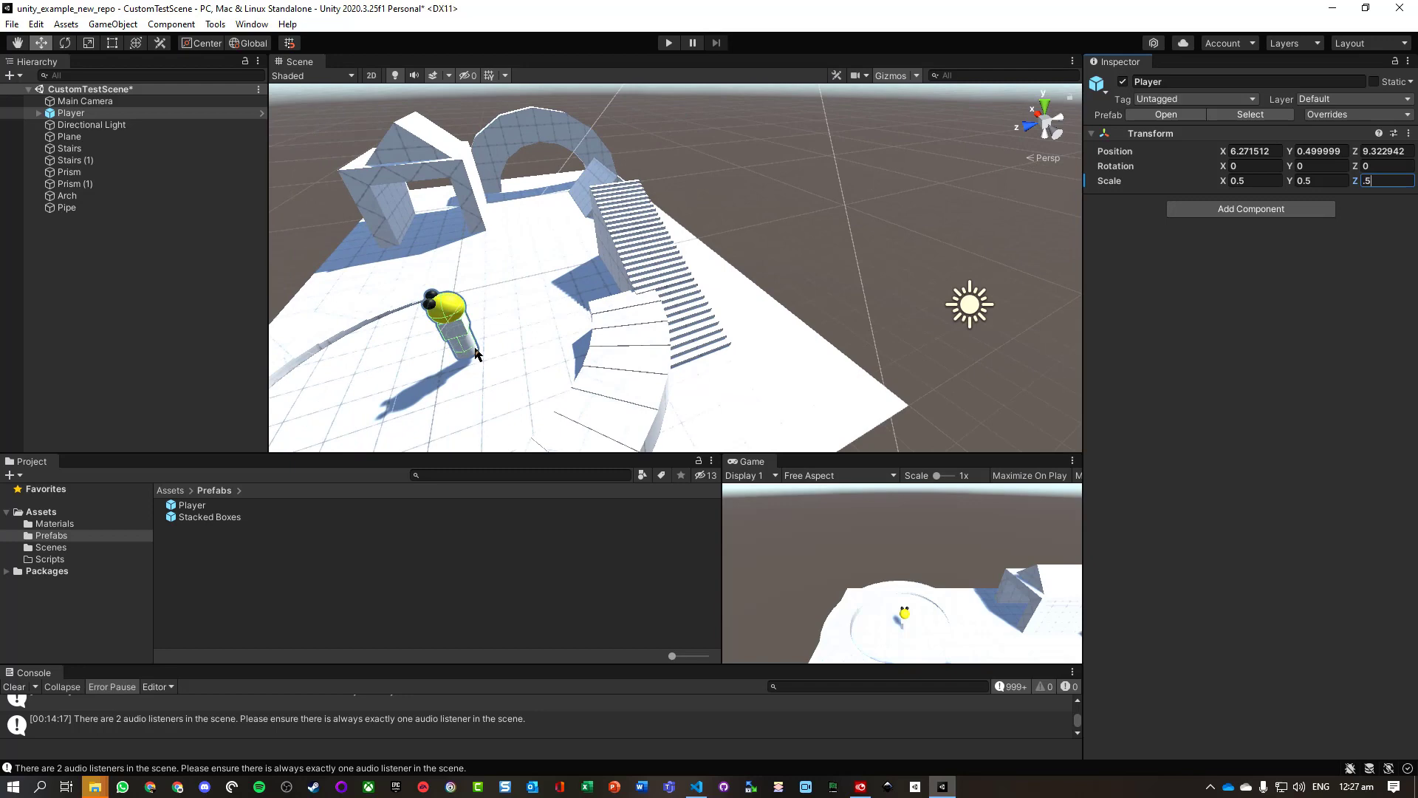
scroll(475, 353, down, 2)
scroll(475, 353, down, 1)
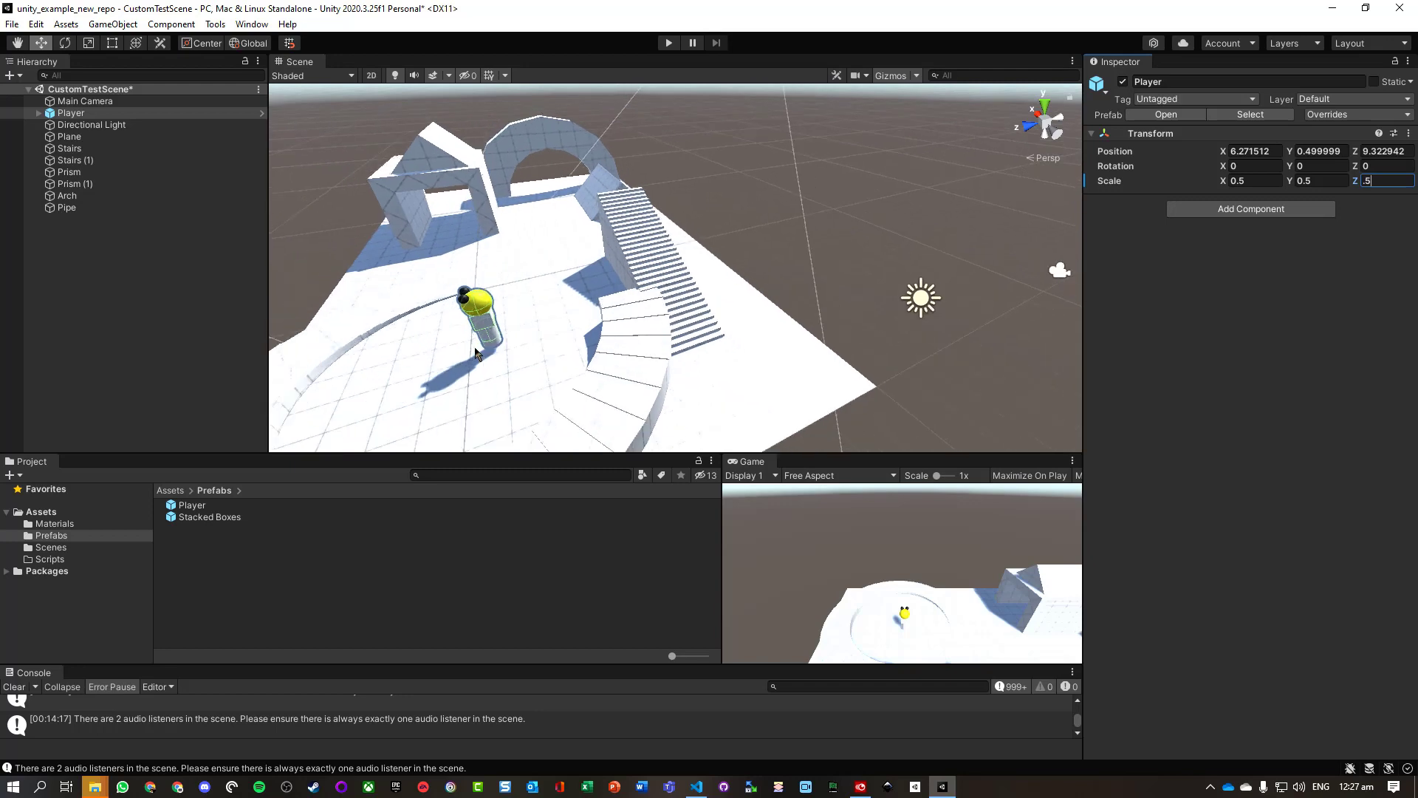
key(ctrl+s)
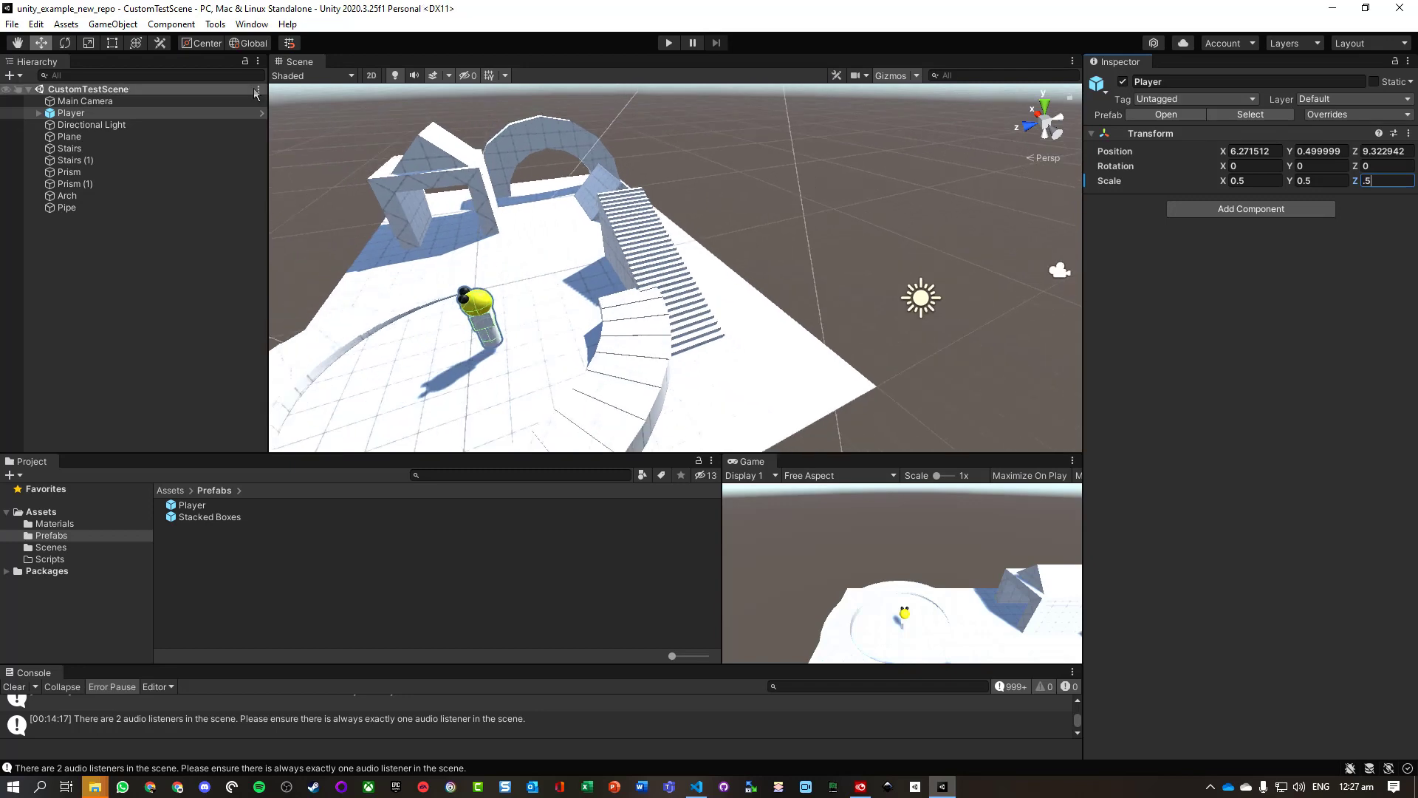
Install the Input System package from the Package Manager, found by searching 'input'
click(251, 24)
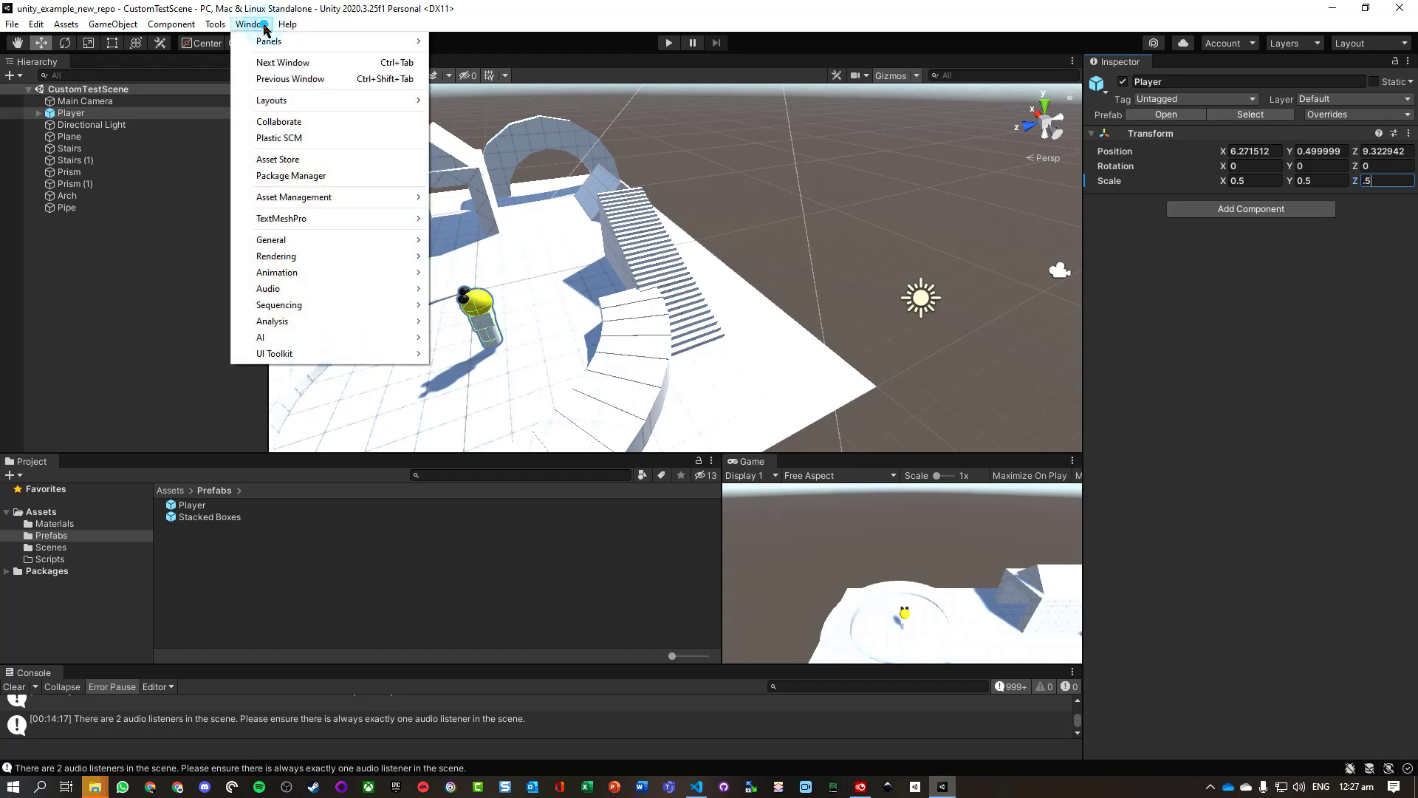
click(310, 176)
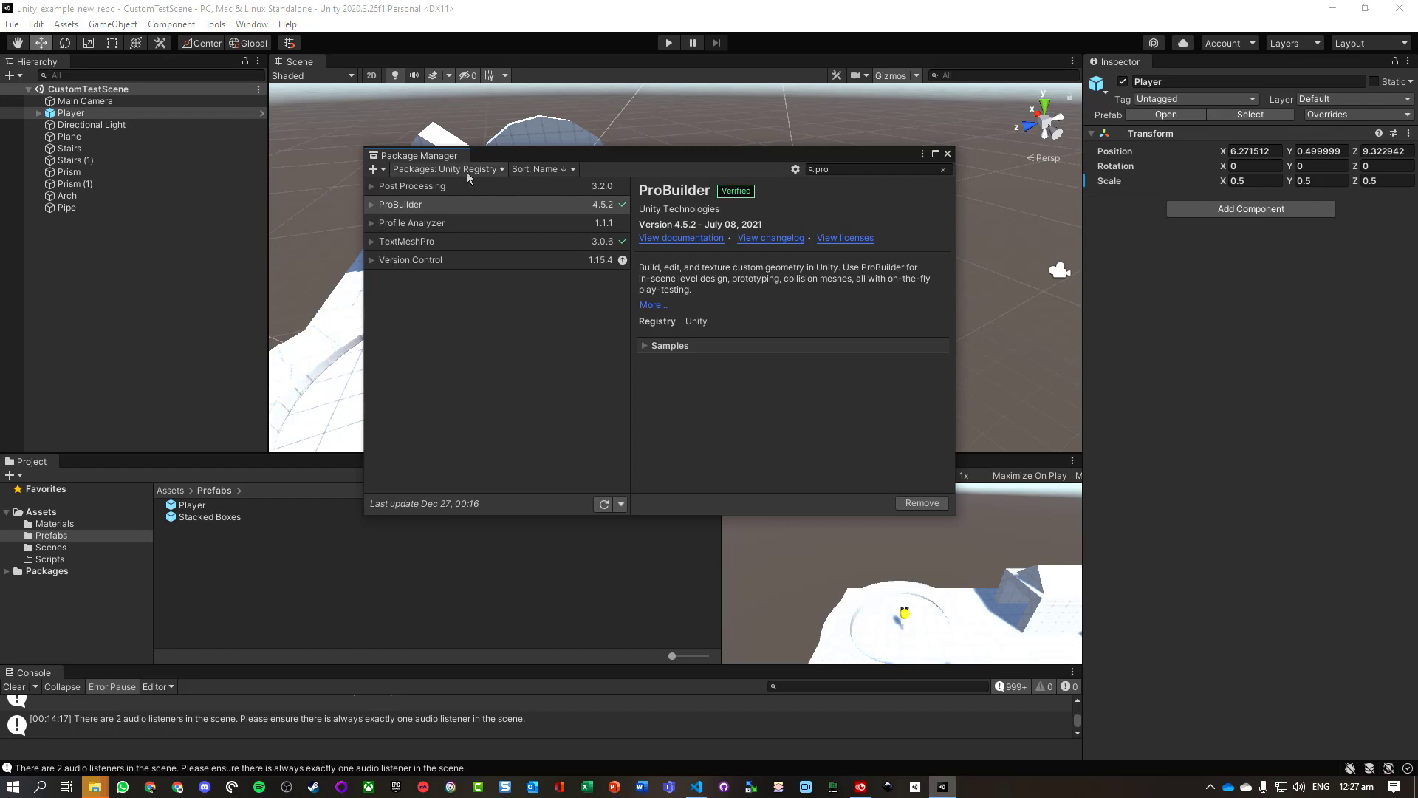
click(831, 169)
text(input)
click(405, 188)
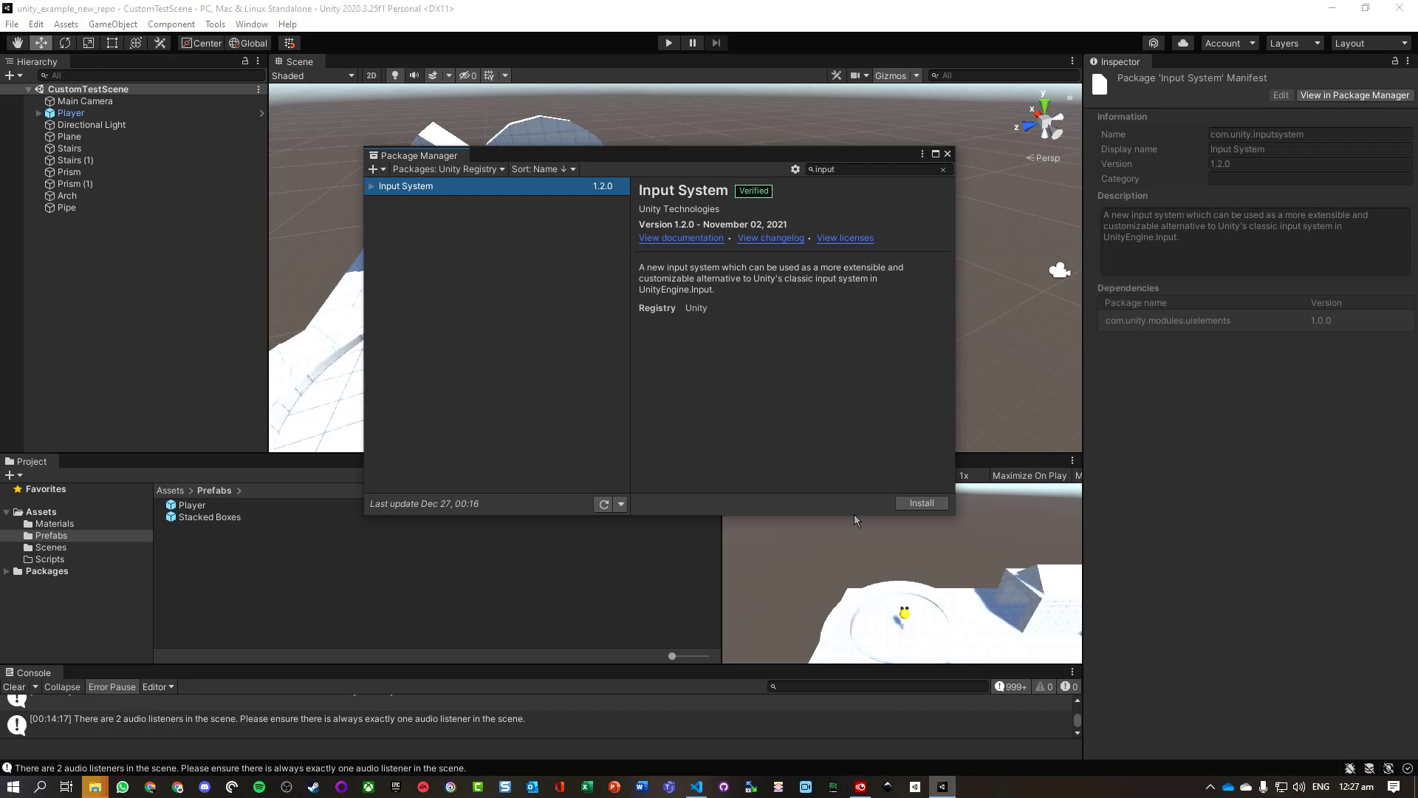
click(917, 505)
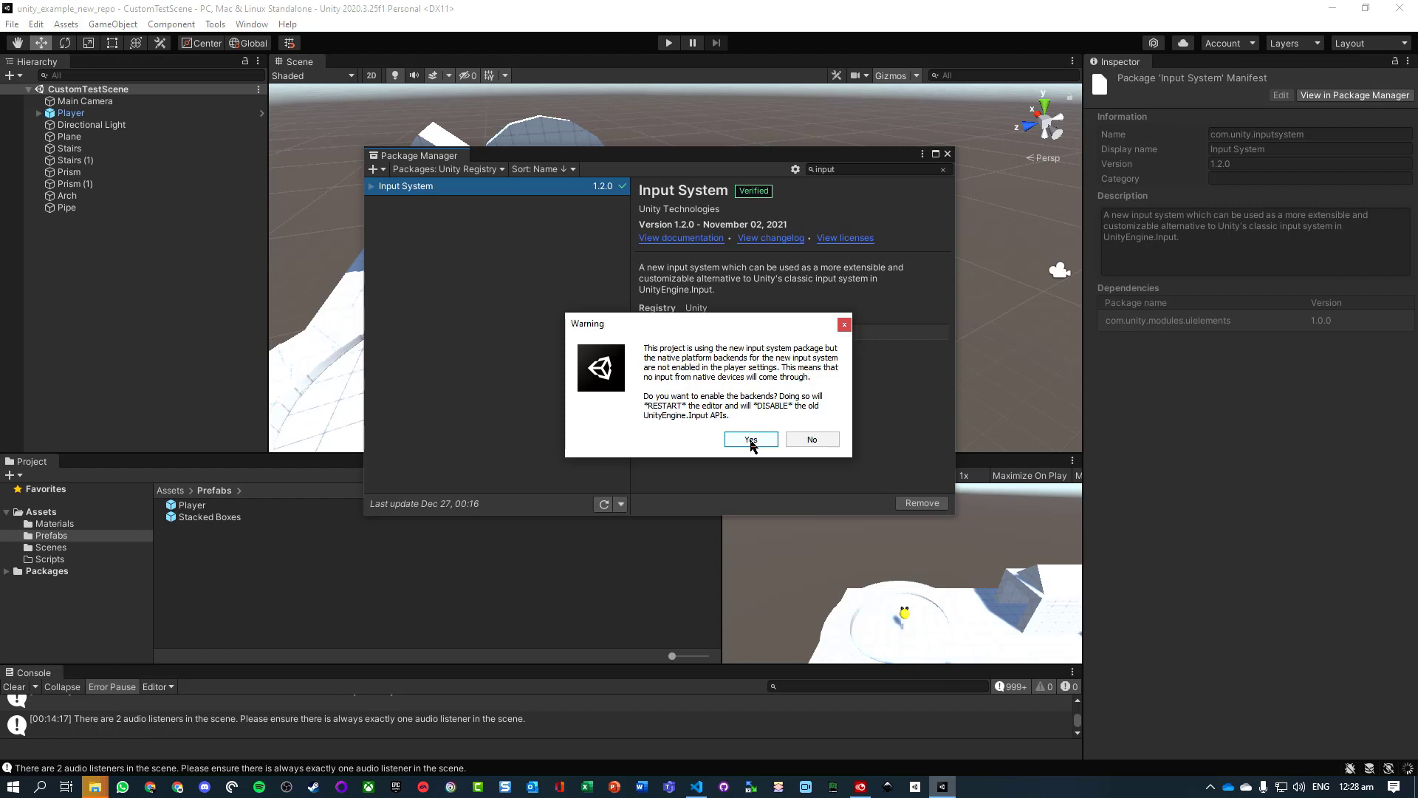
Confirm Yes to enable the new input backends and restart the editor
click(751, 440)
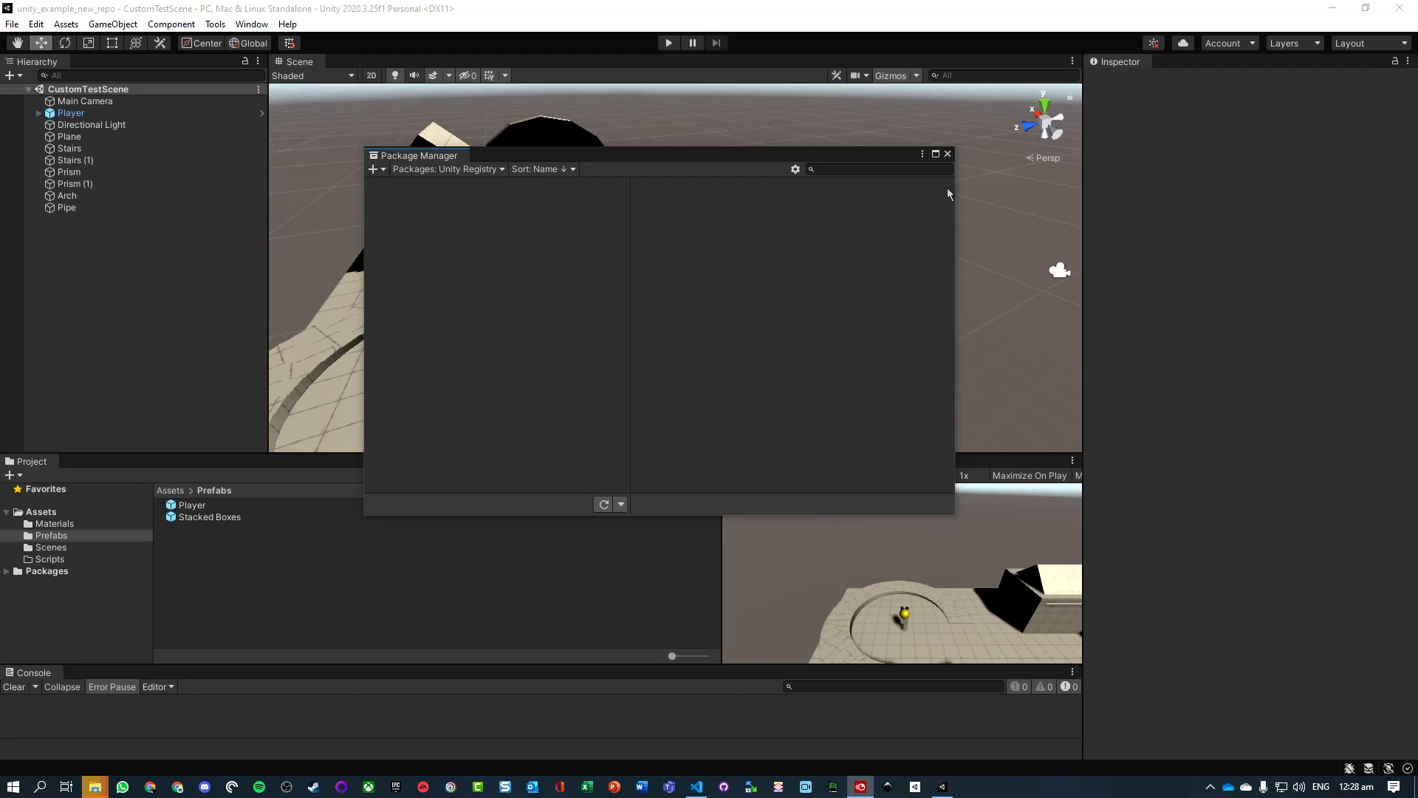
Close the Package Manager and open the Player prefab in Prefab Mode, selecting its root
click(948, 154)
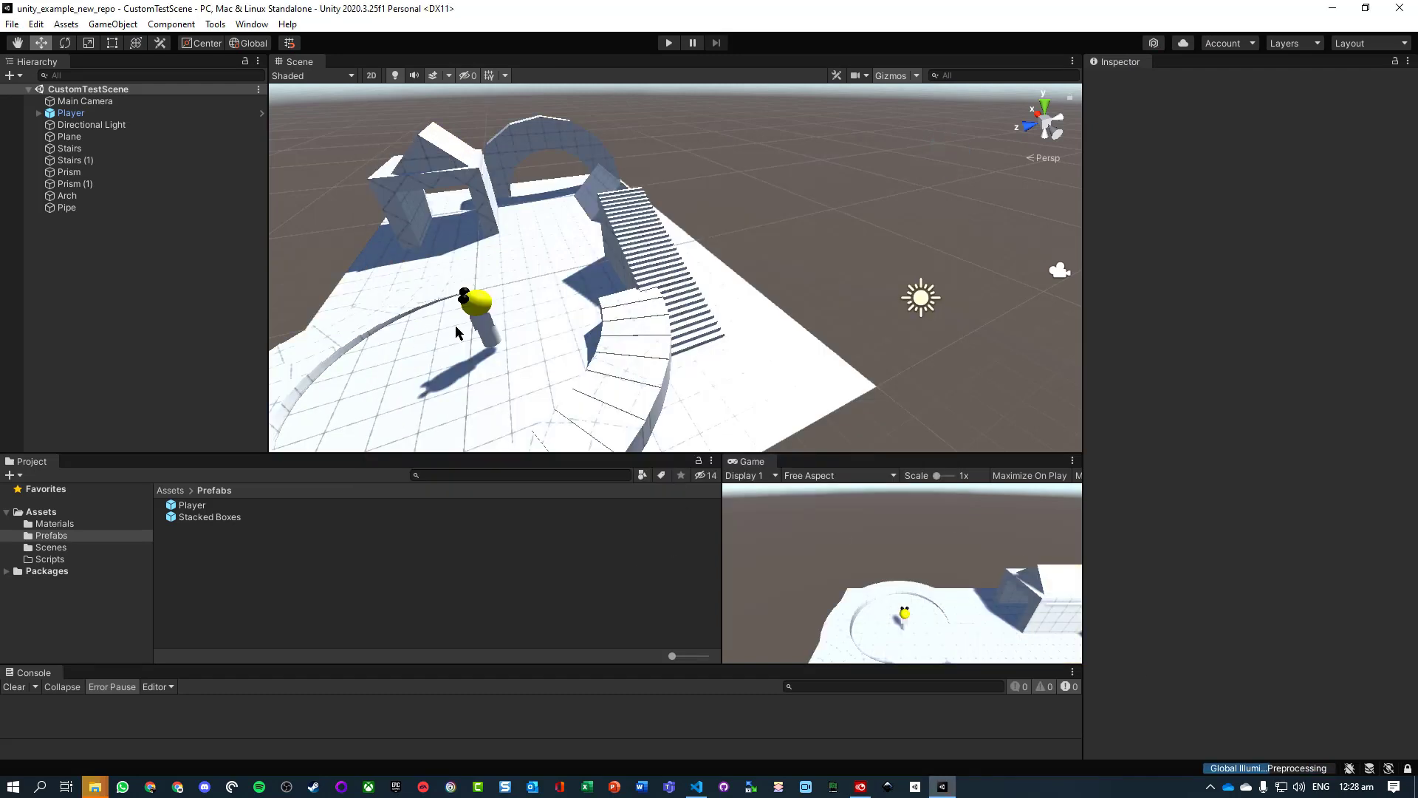
click(484, 314)
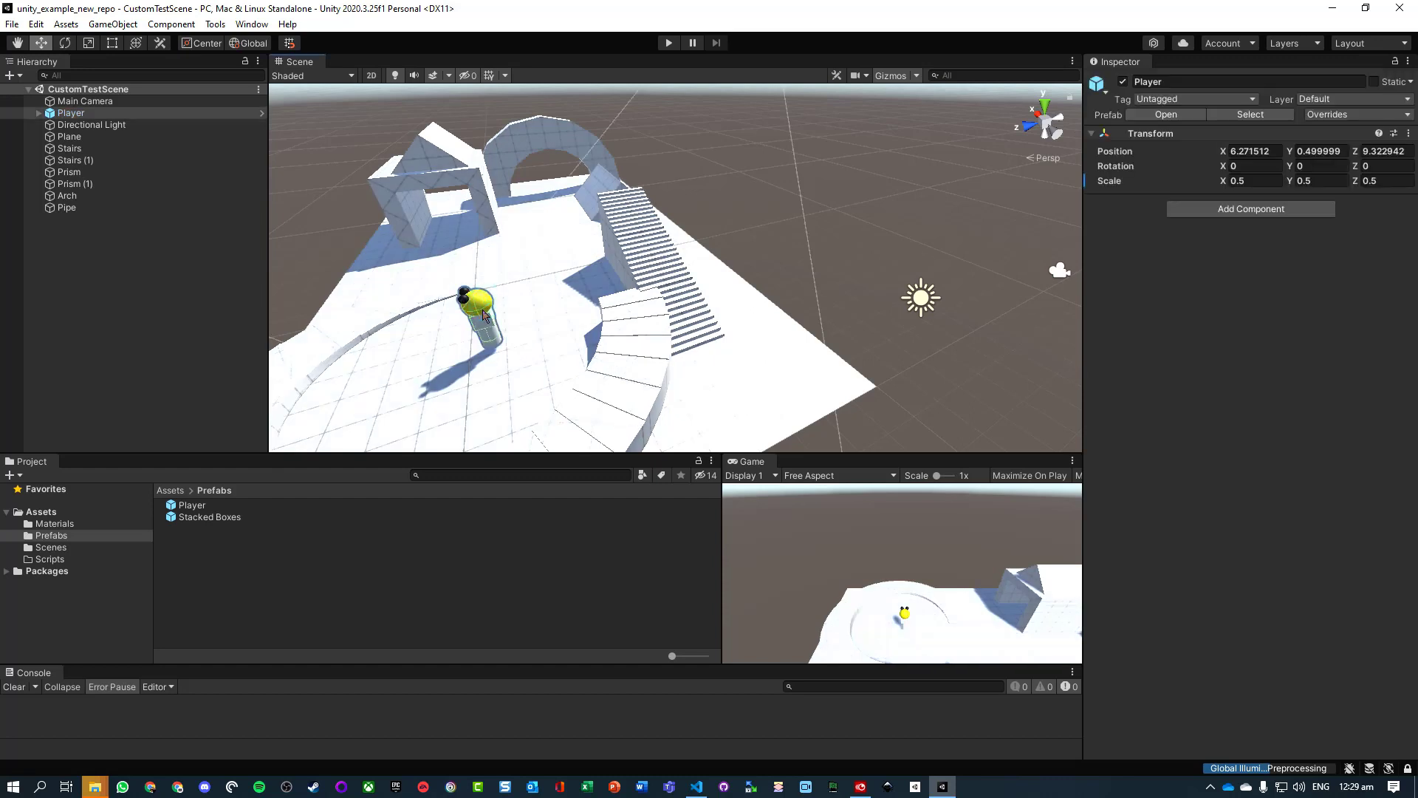
double_click(192, 505)
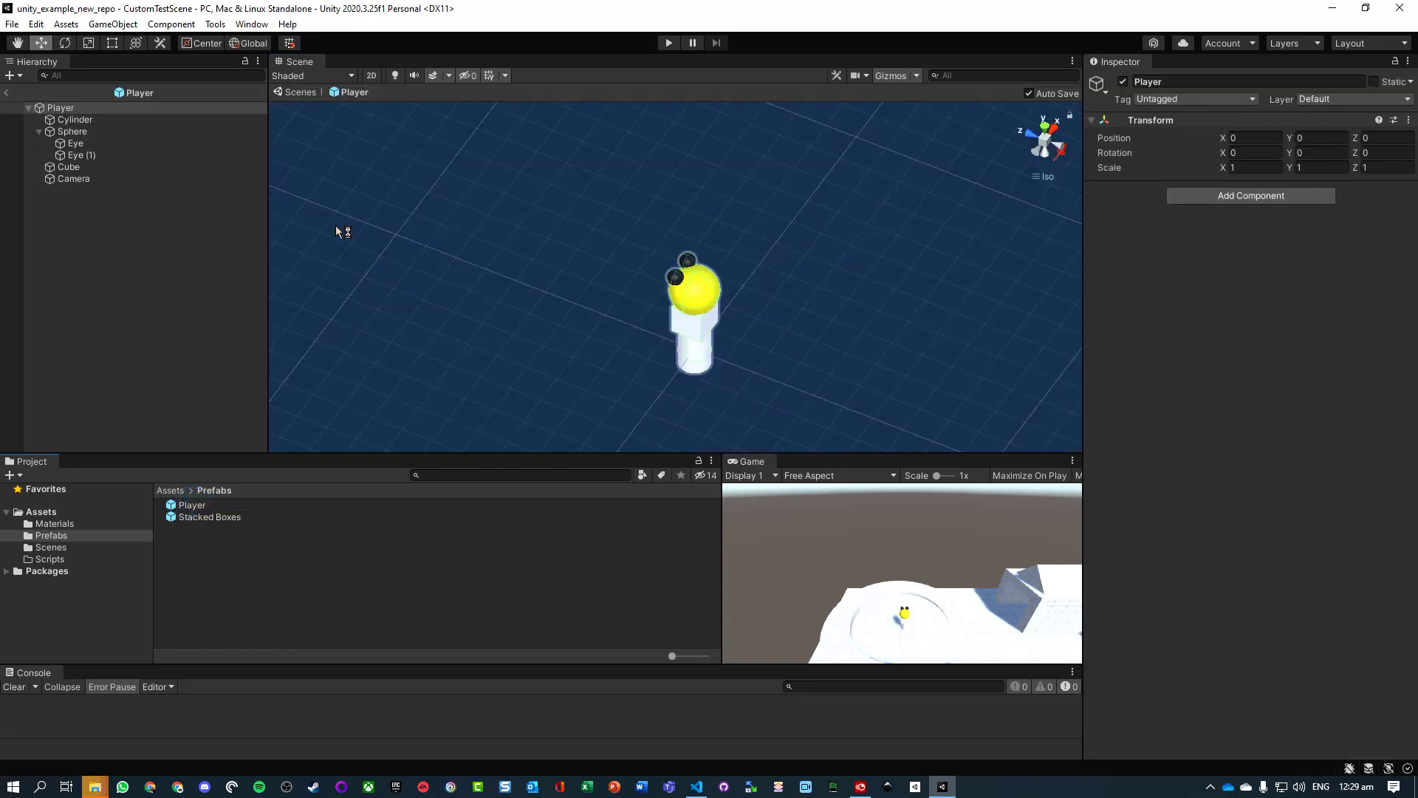
click(57, 108)
key(Down)
key(Down)
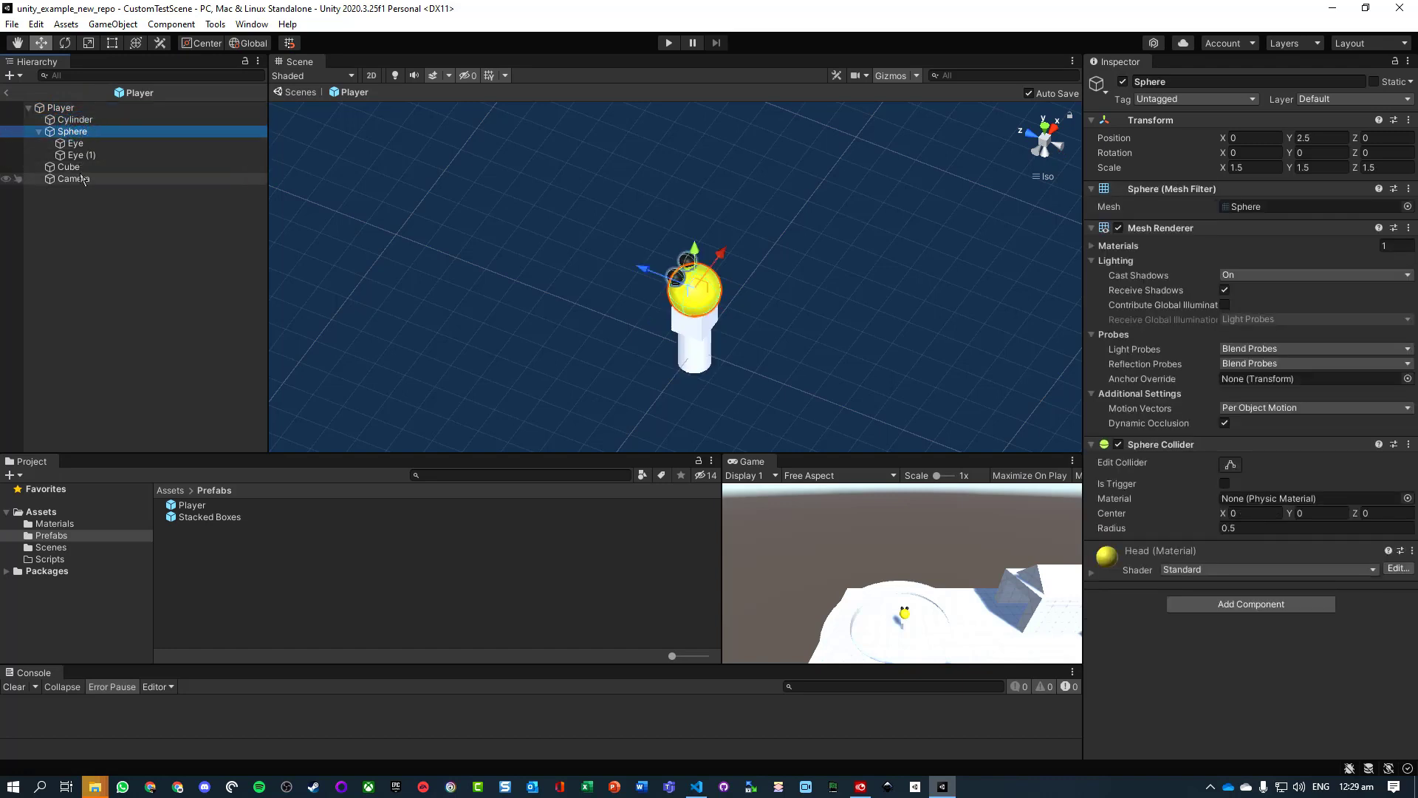
click(82, 179)
click(72, 108)
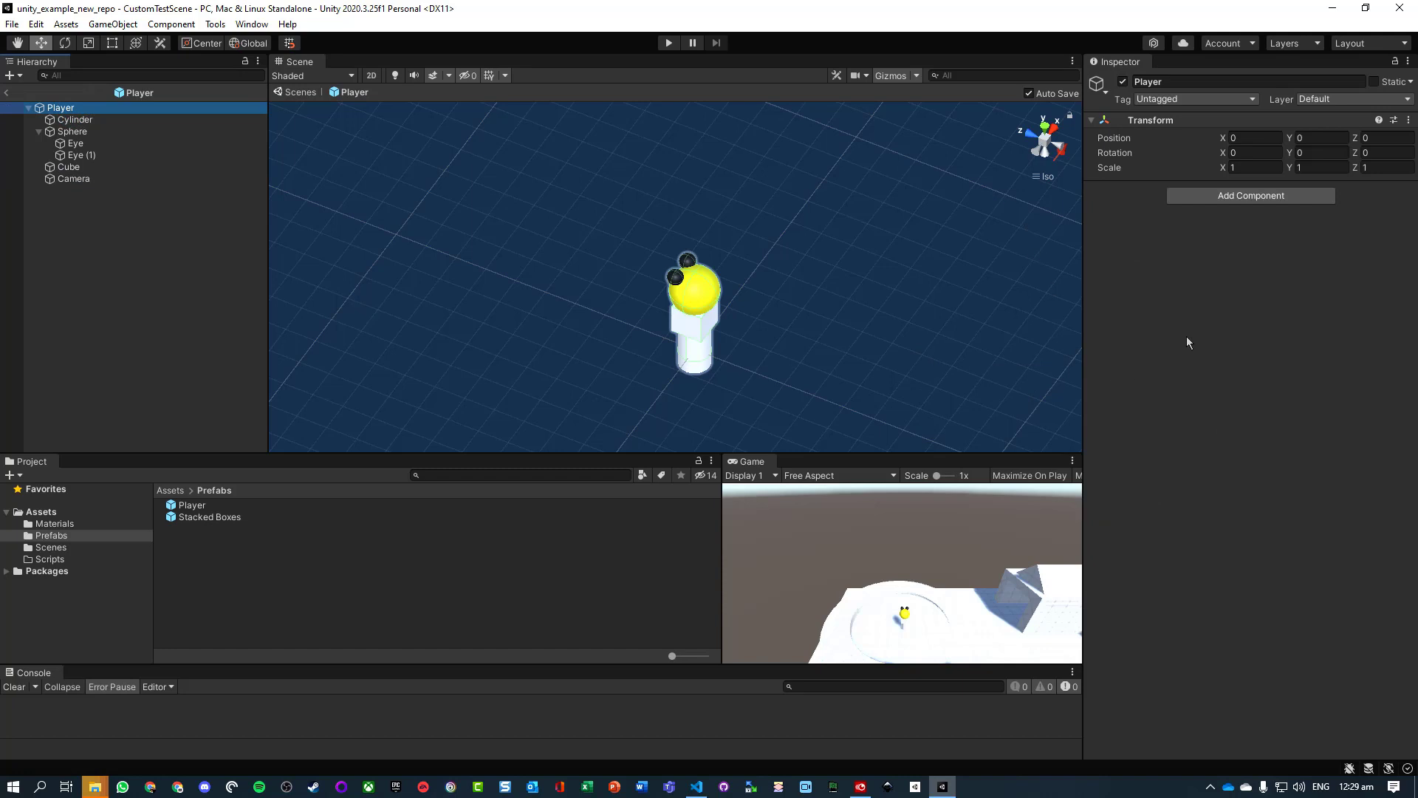
Add a Player Input component to the Player prefab root via a 'play' search
click(1223, 197)
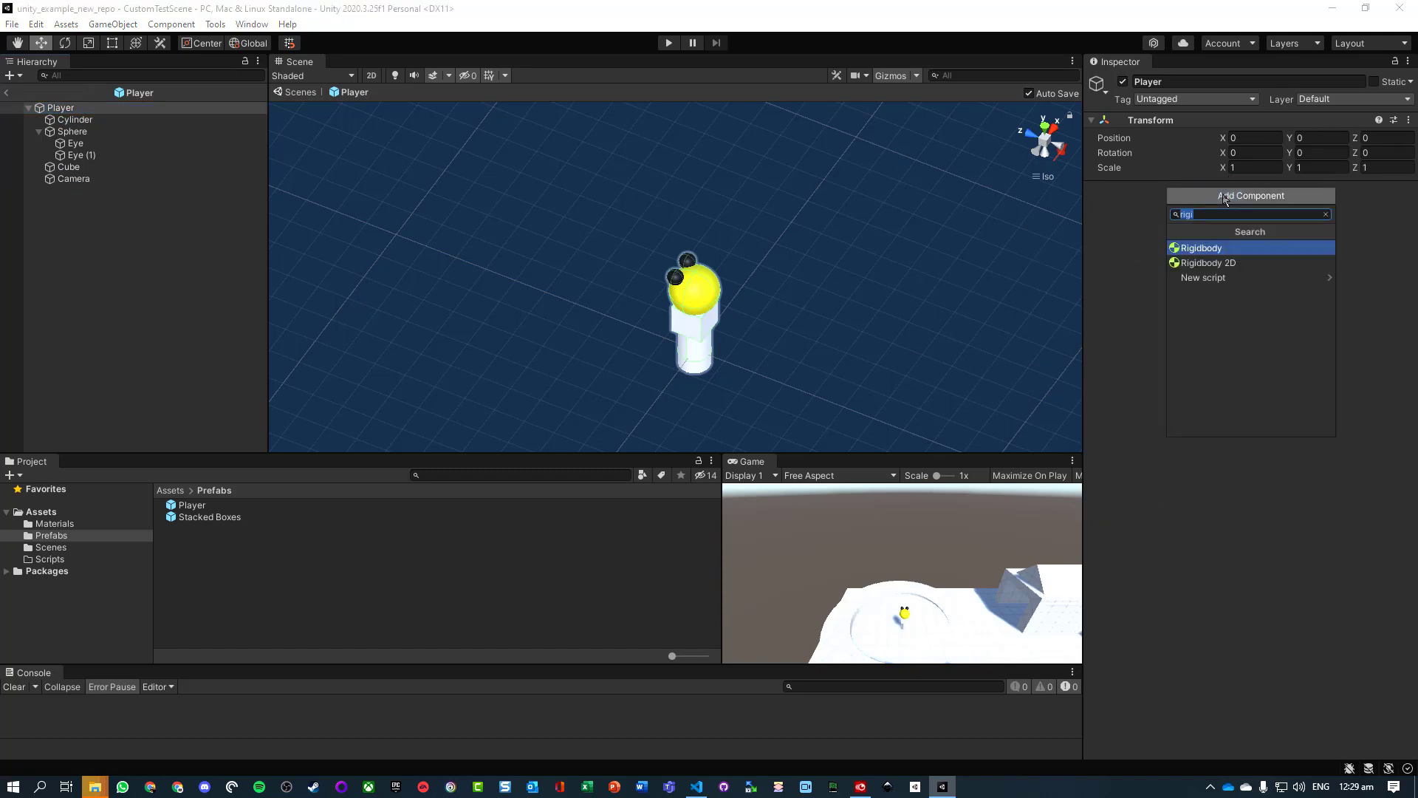
text(play)
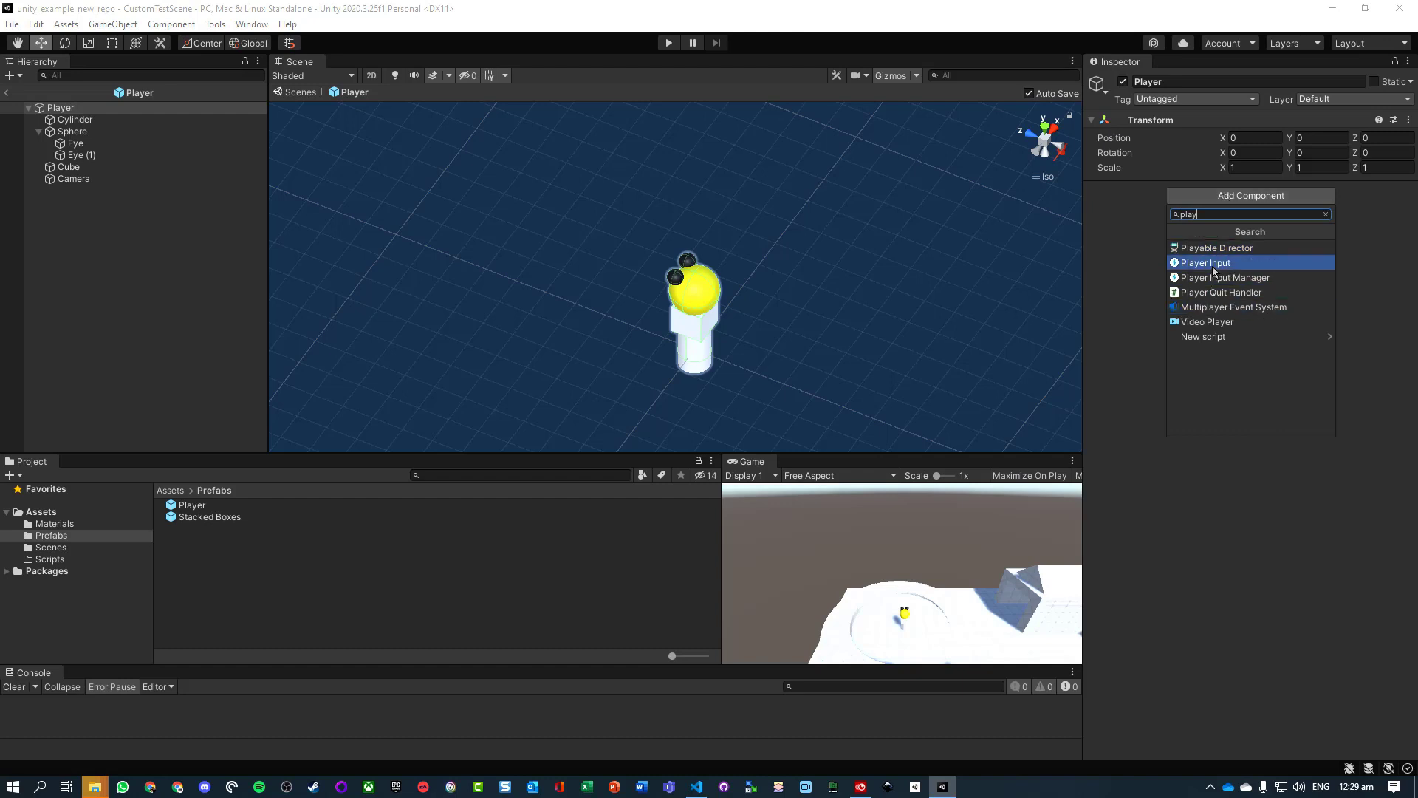
click(1218, 265)
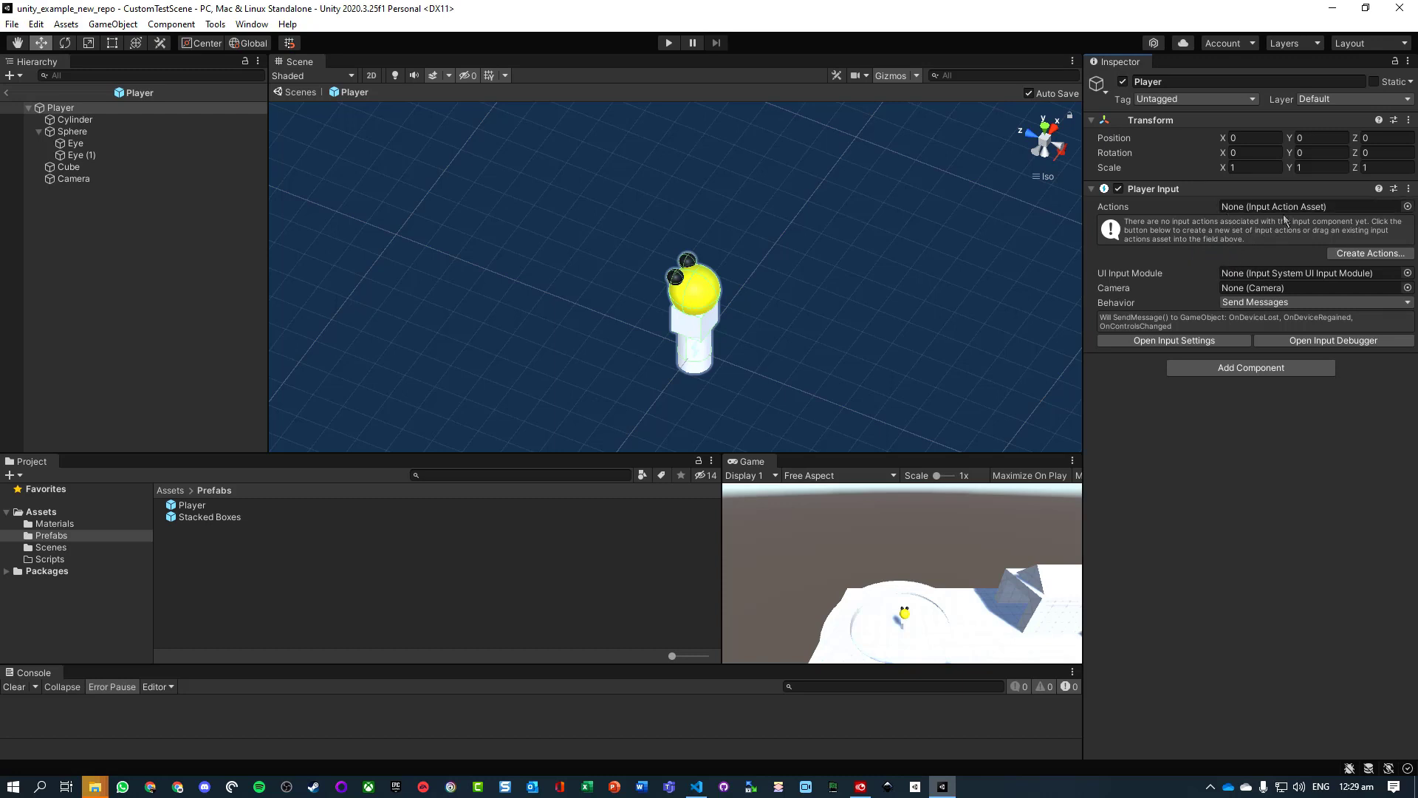
Start a new actions asset and create an InputActions folder in Assets to hold it
click(1337, 255)
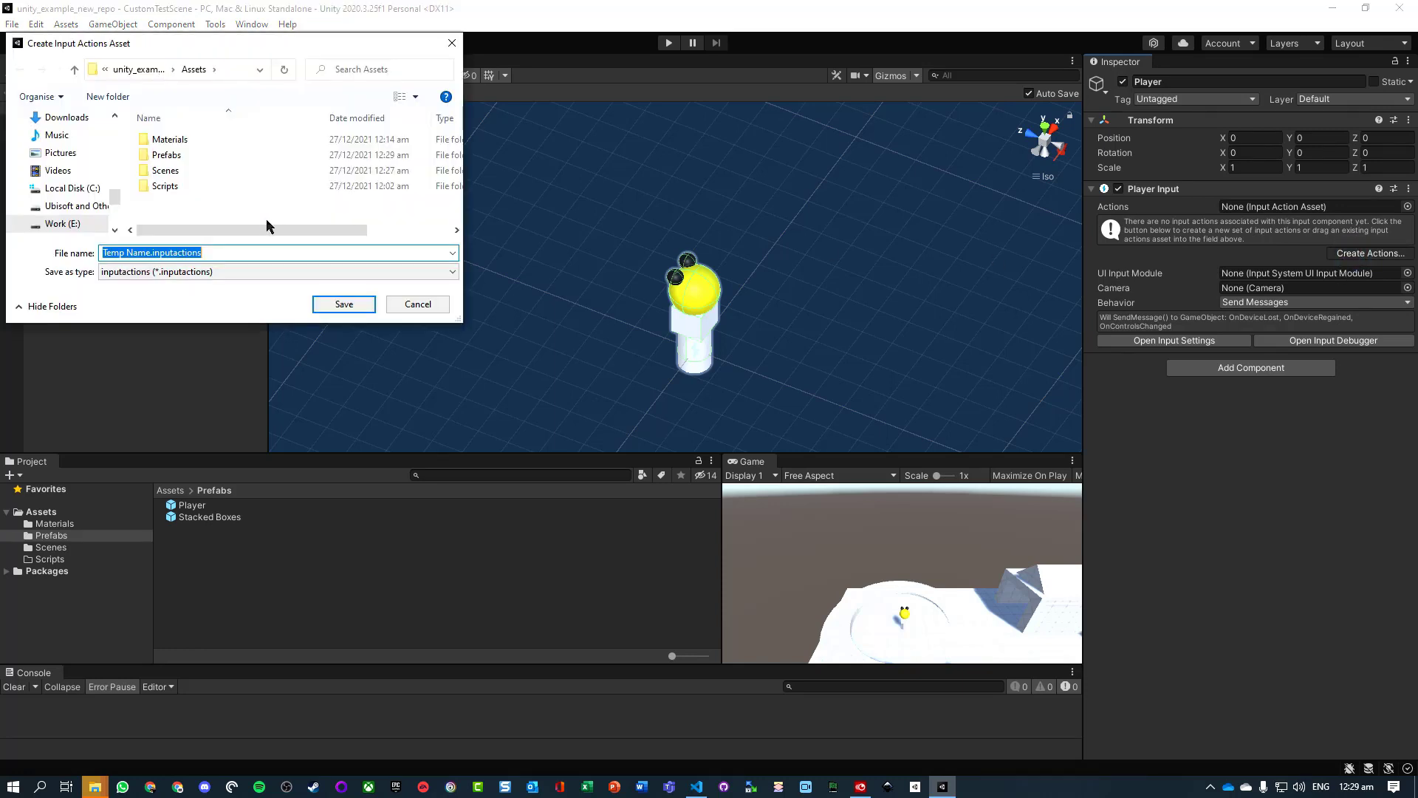
click(418, 305)
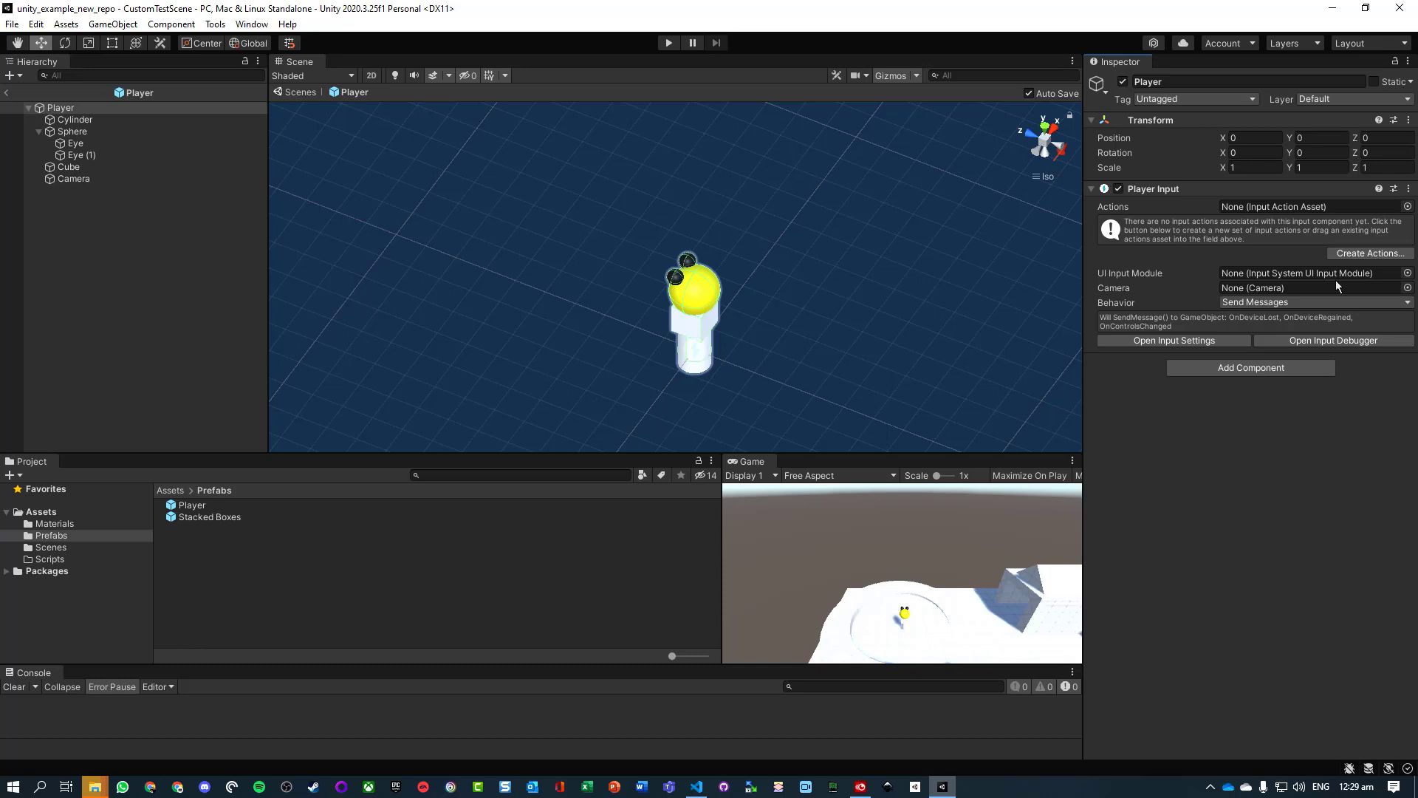
click(1369, 255)
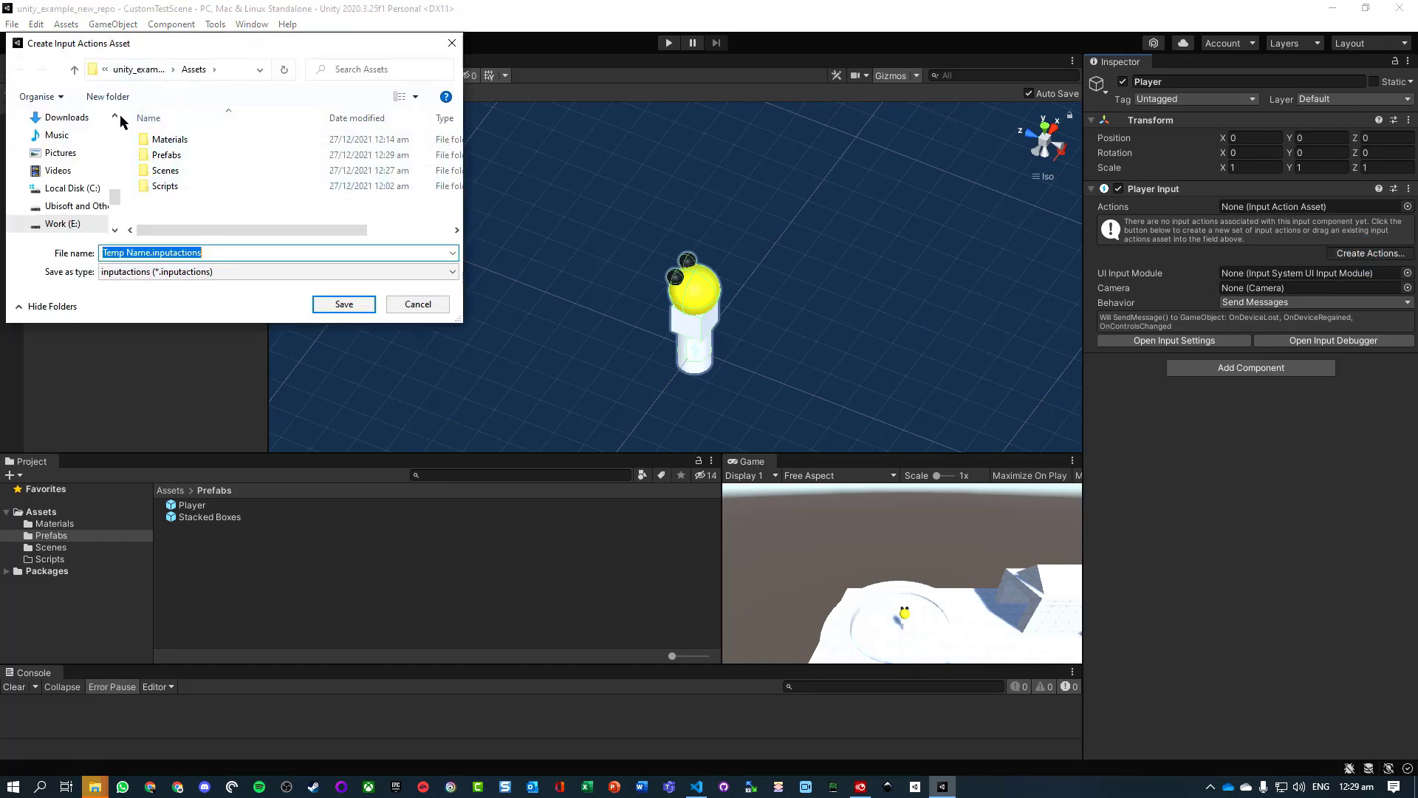
click(108, 97)
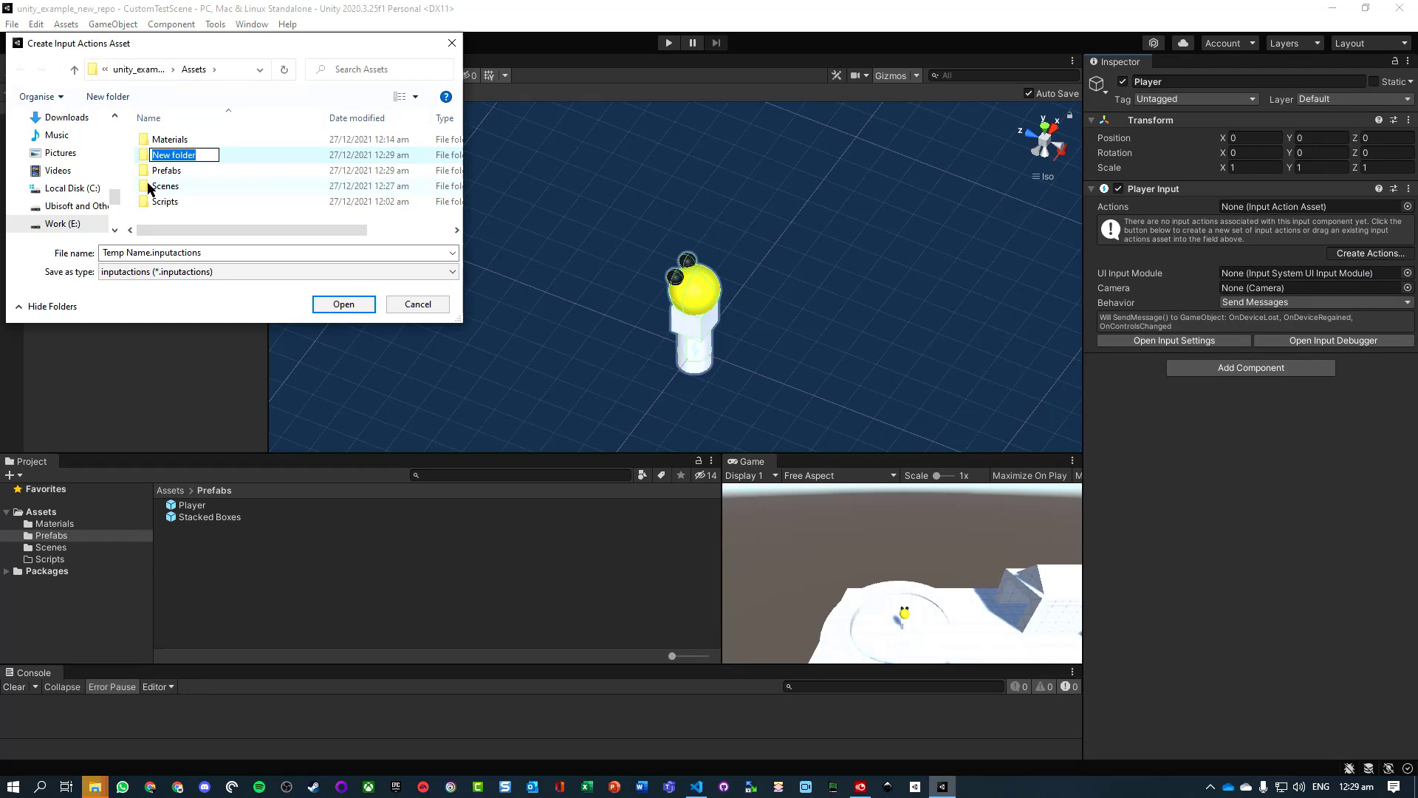
text(InputActions)
key(Return)
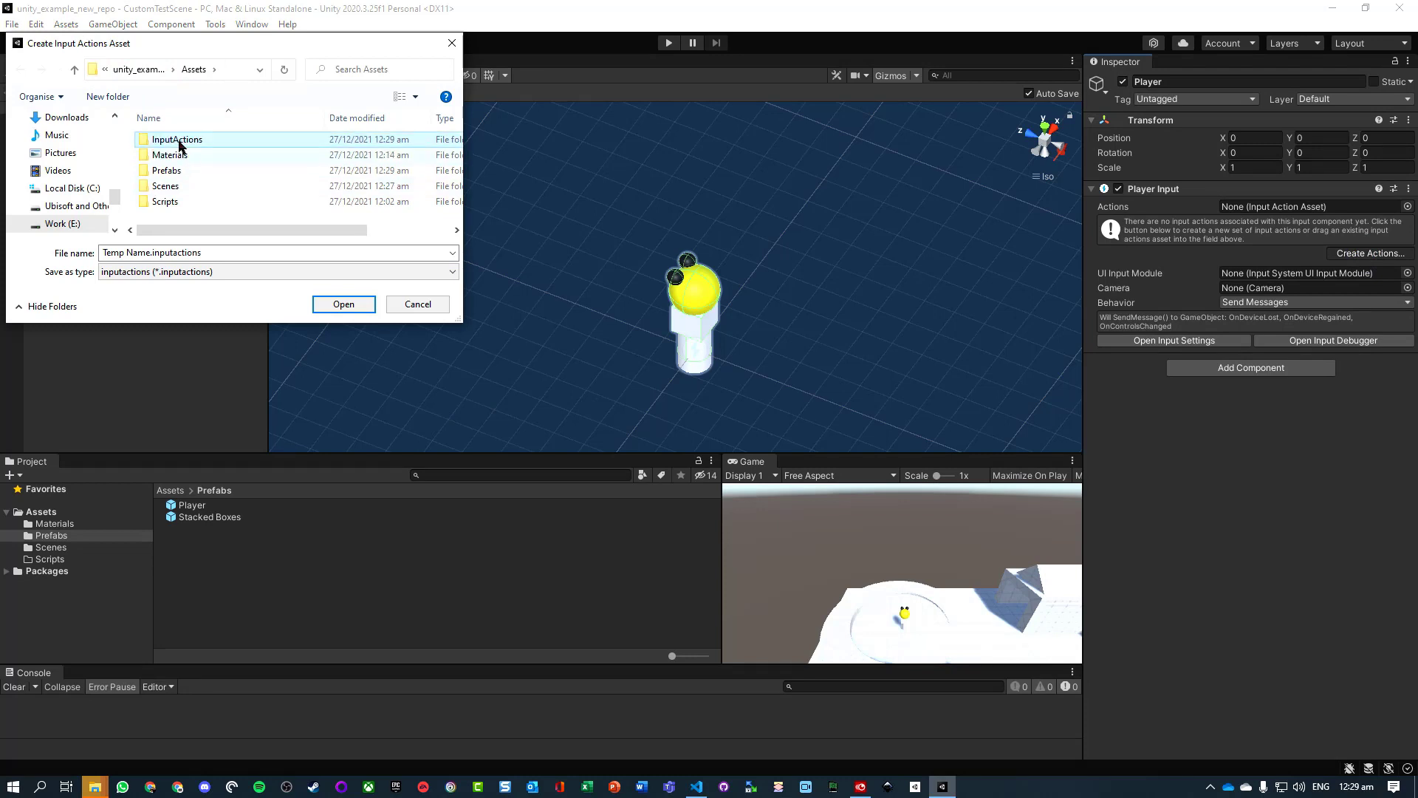
click(173, 142)
double_click(173, 142)
Save the new input actions asset as DefaultPremade in the InputActions folder
click(127, 251)
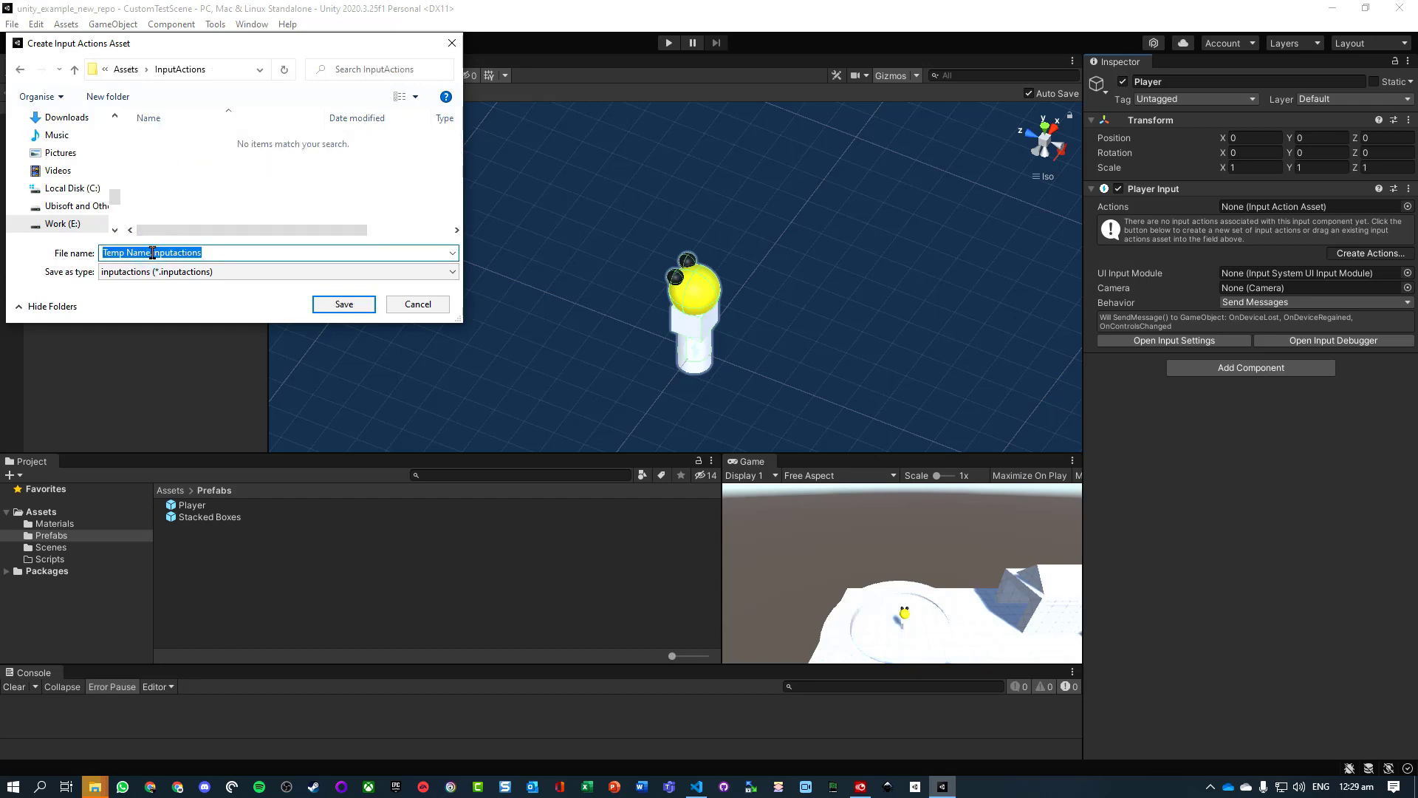
click(130, 330)
text(DefaultPremade)
key(Return)
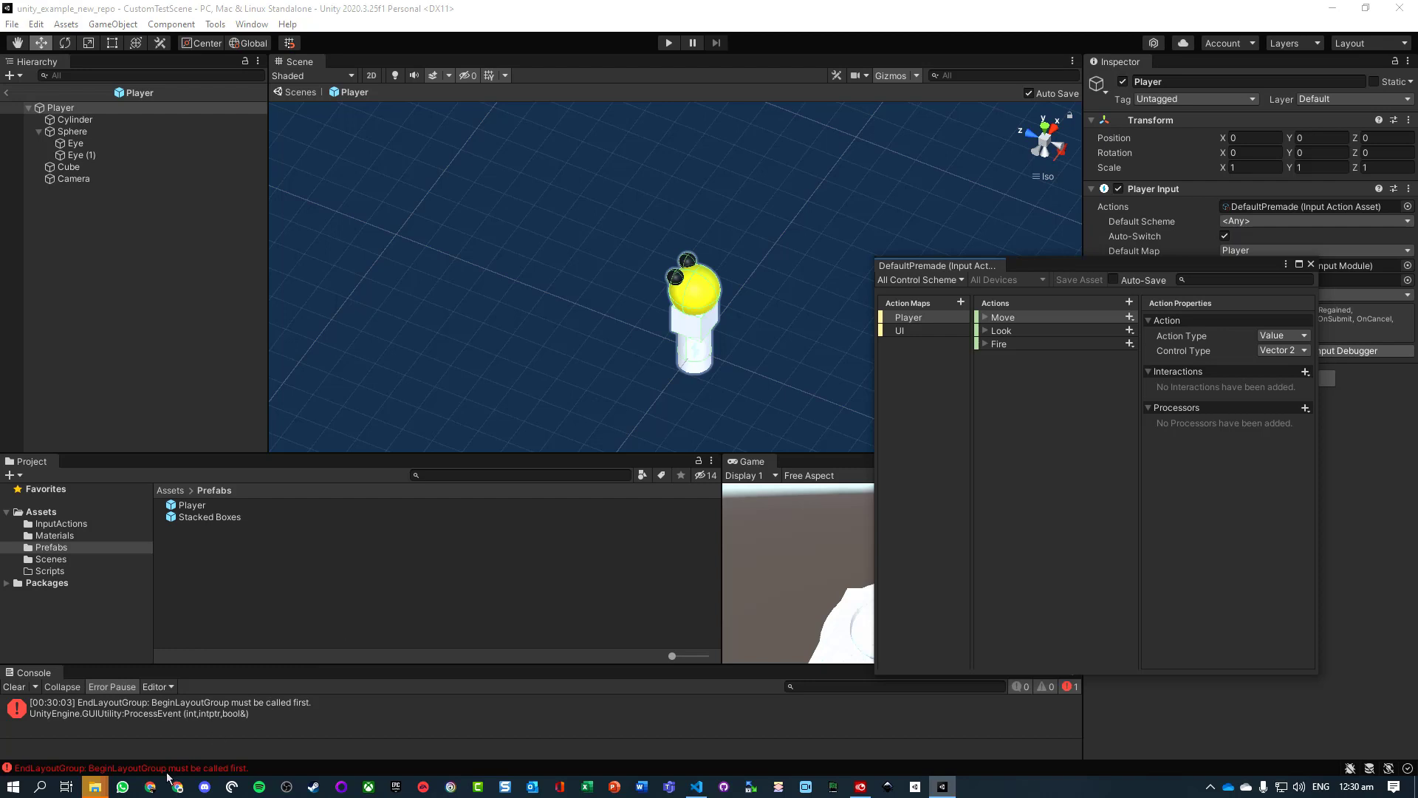
Center the actions editor, review the UI map's Navigate bindings, and switch to Player
click(344, 600)
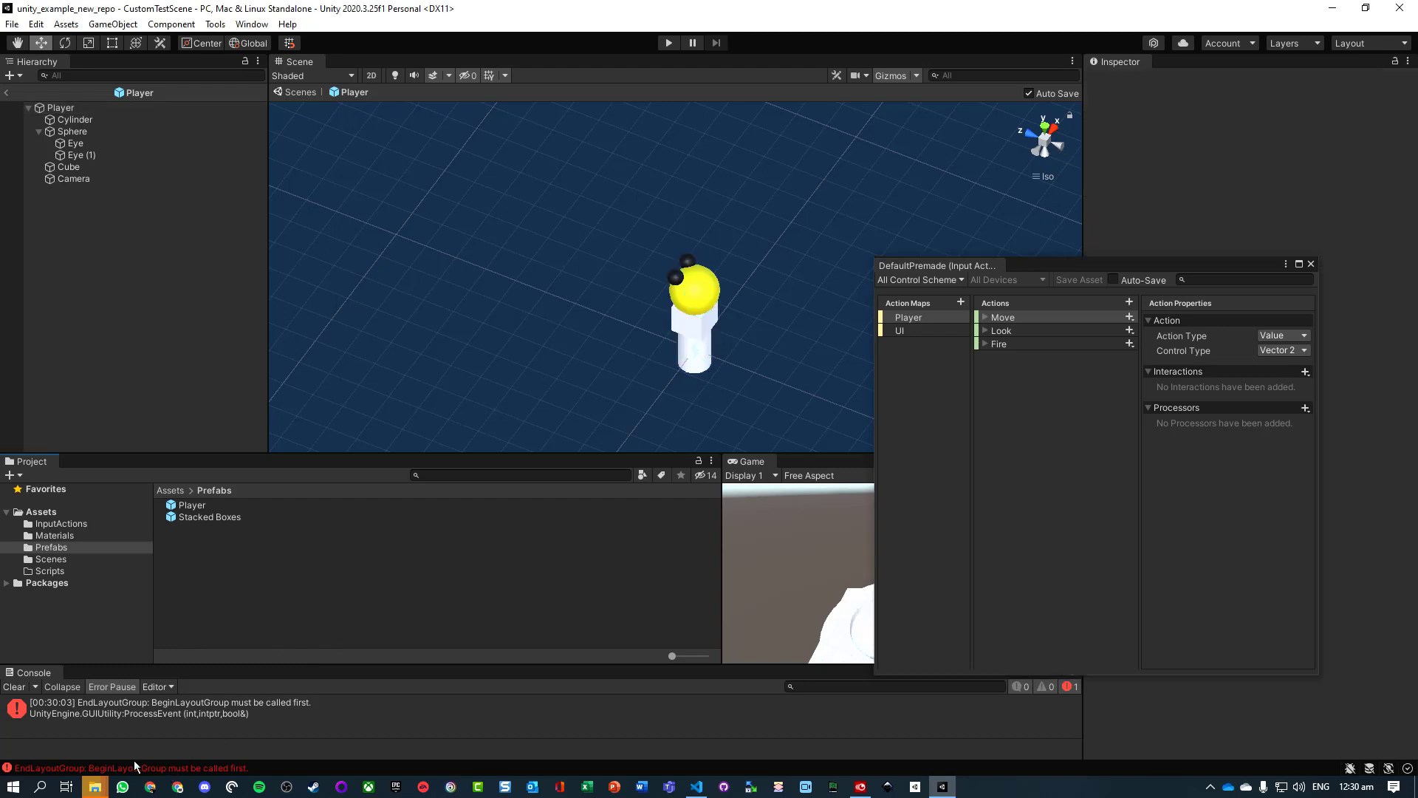
drag(1061, 266, 557, 189)
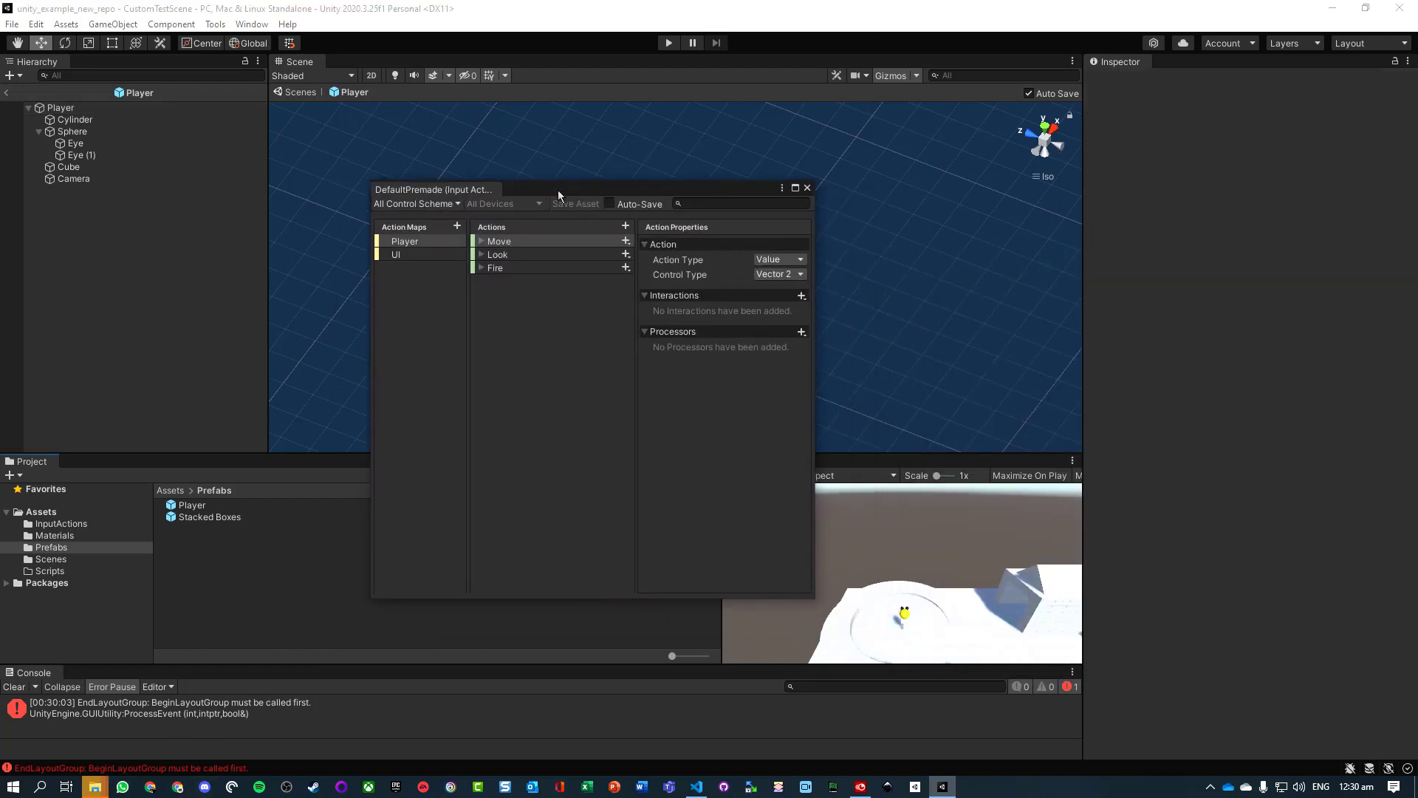
click(405, 257)
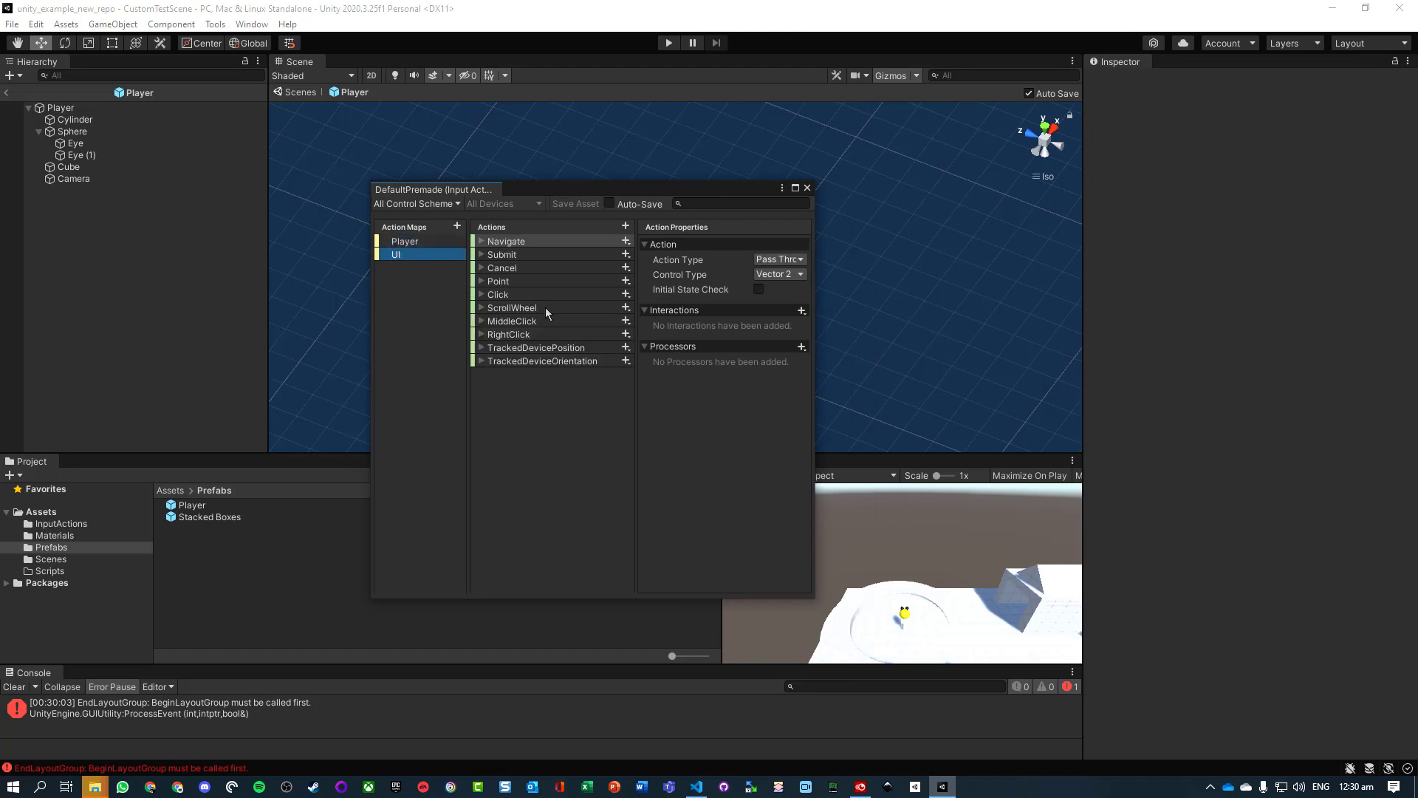
click(487, 244)
click(481, 242)
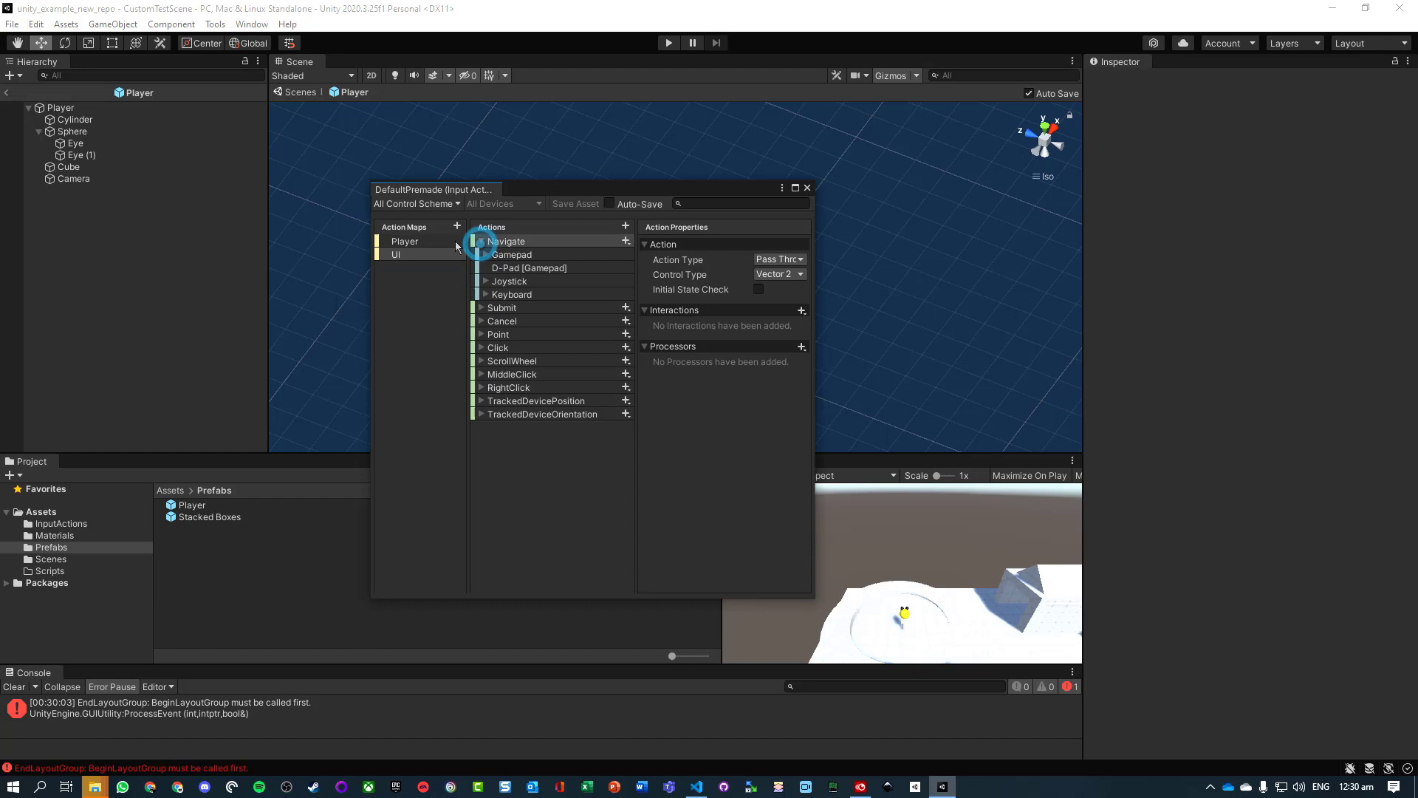
click(481, 241)
Expand the Player map's Move action and inspect its WASD and Stick [Joystick] bindings
click(405, 241)
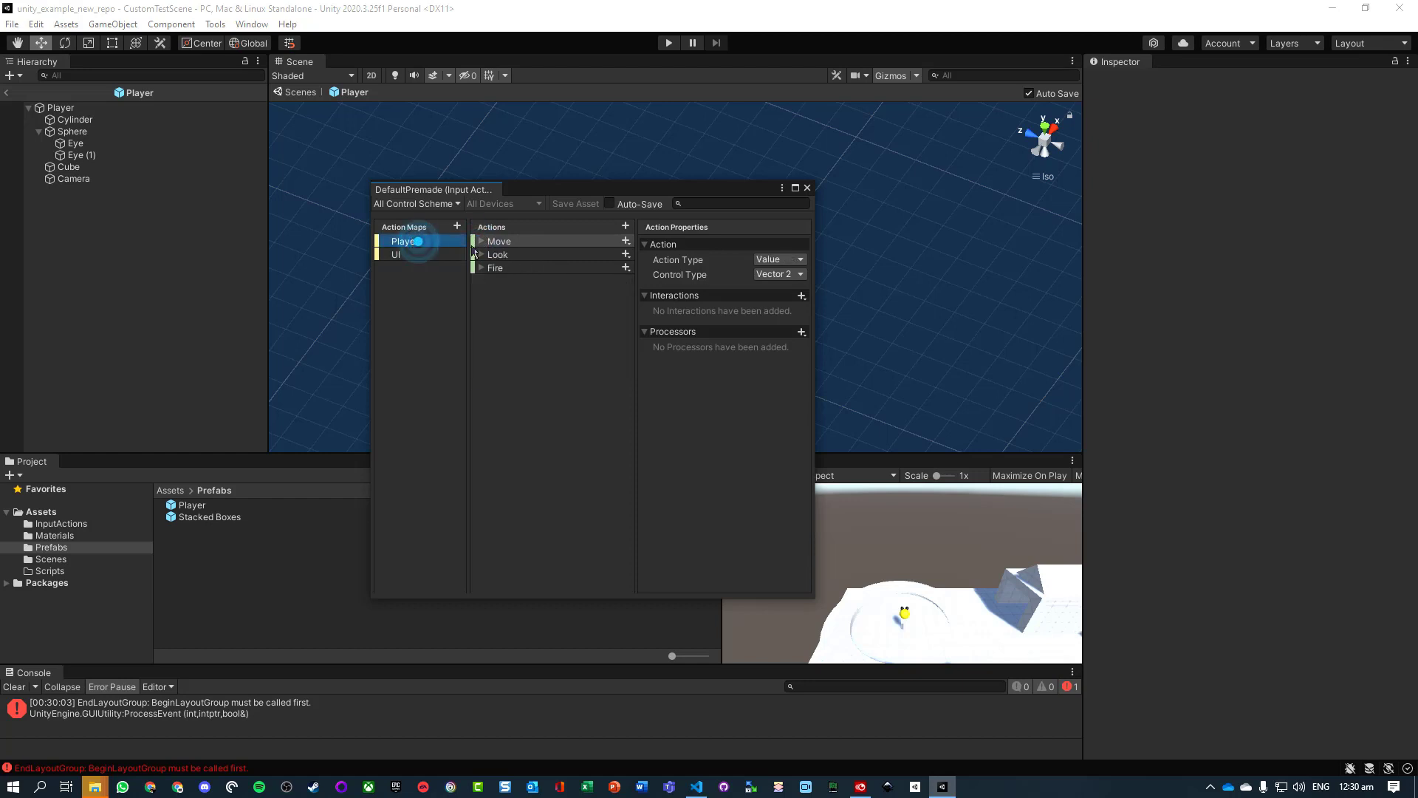
click(491, 241)
click(480, 240)
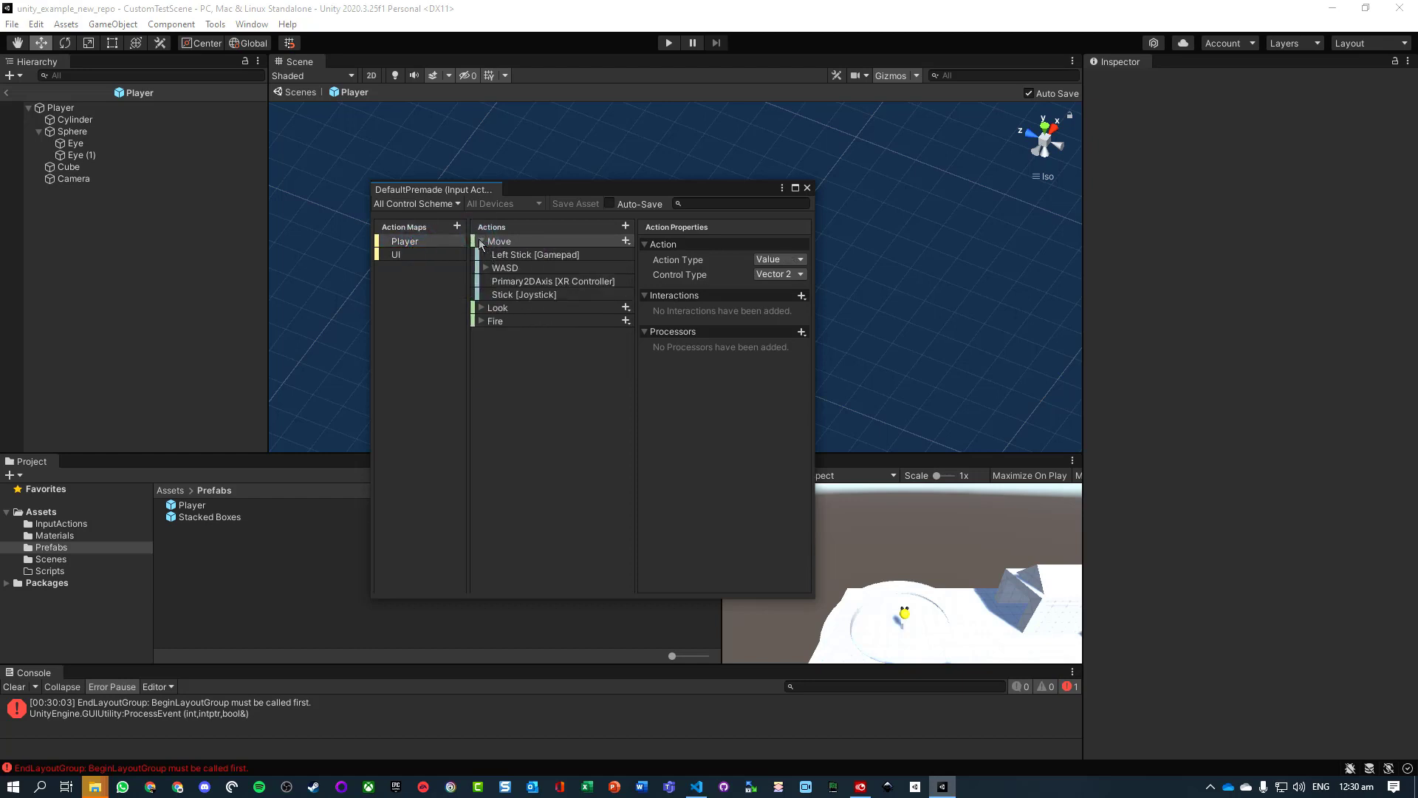
click(481, 241)
click(481, 242)
click(505, 267)
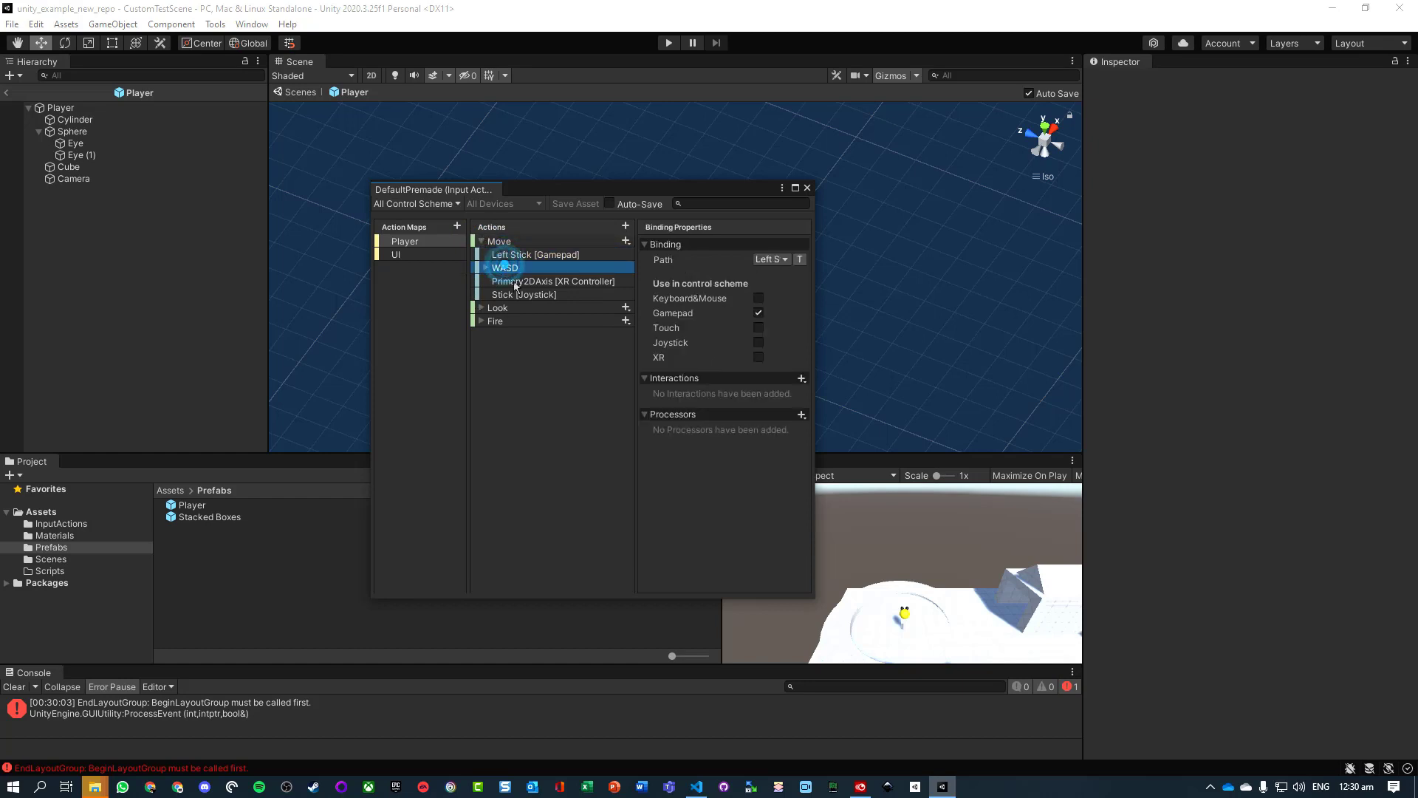
click(519, 294)
Inspect Look's Right Stick, Delta [Pointer] and Hatswitch bindings, then expand Fire
click(481, 308)
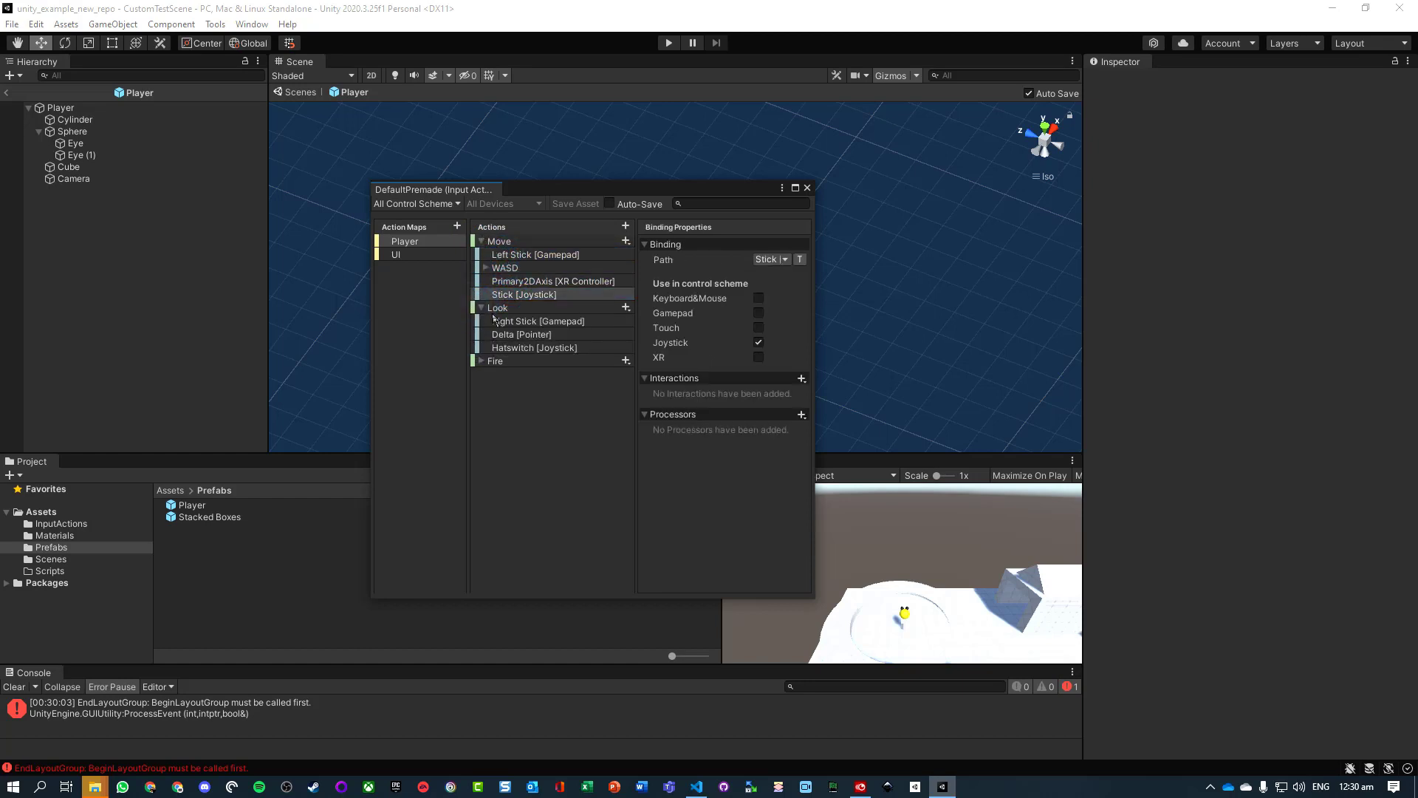
click(494, 320)
click(504, 334)
click(508, 347)
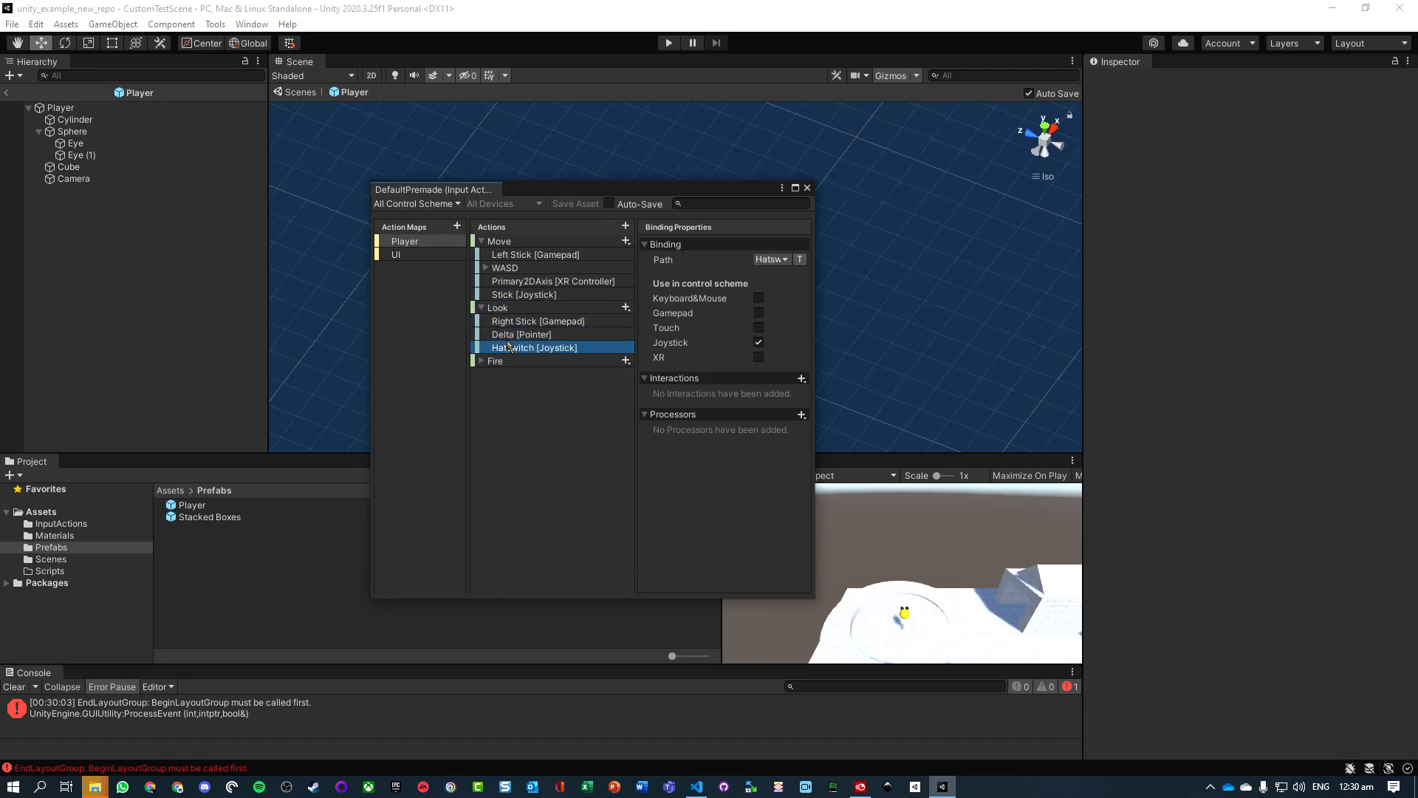
click(507, 333)
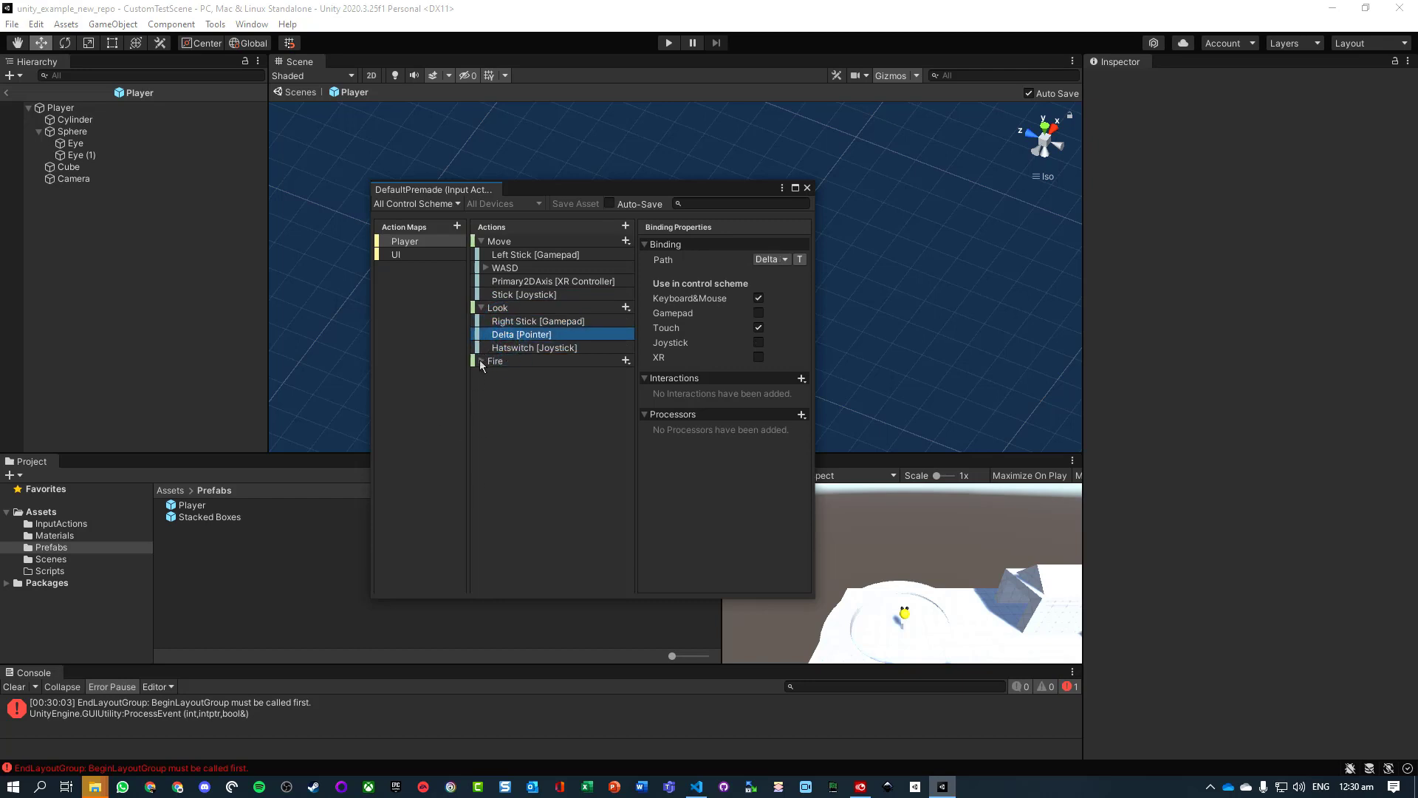
click(481, 361)
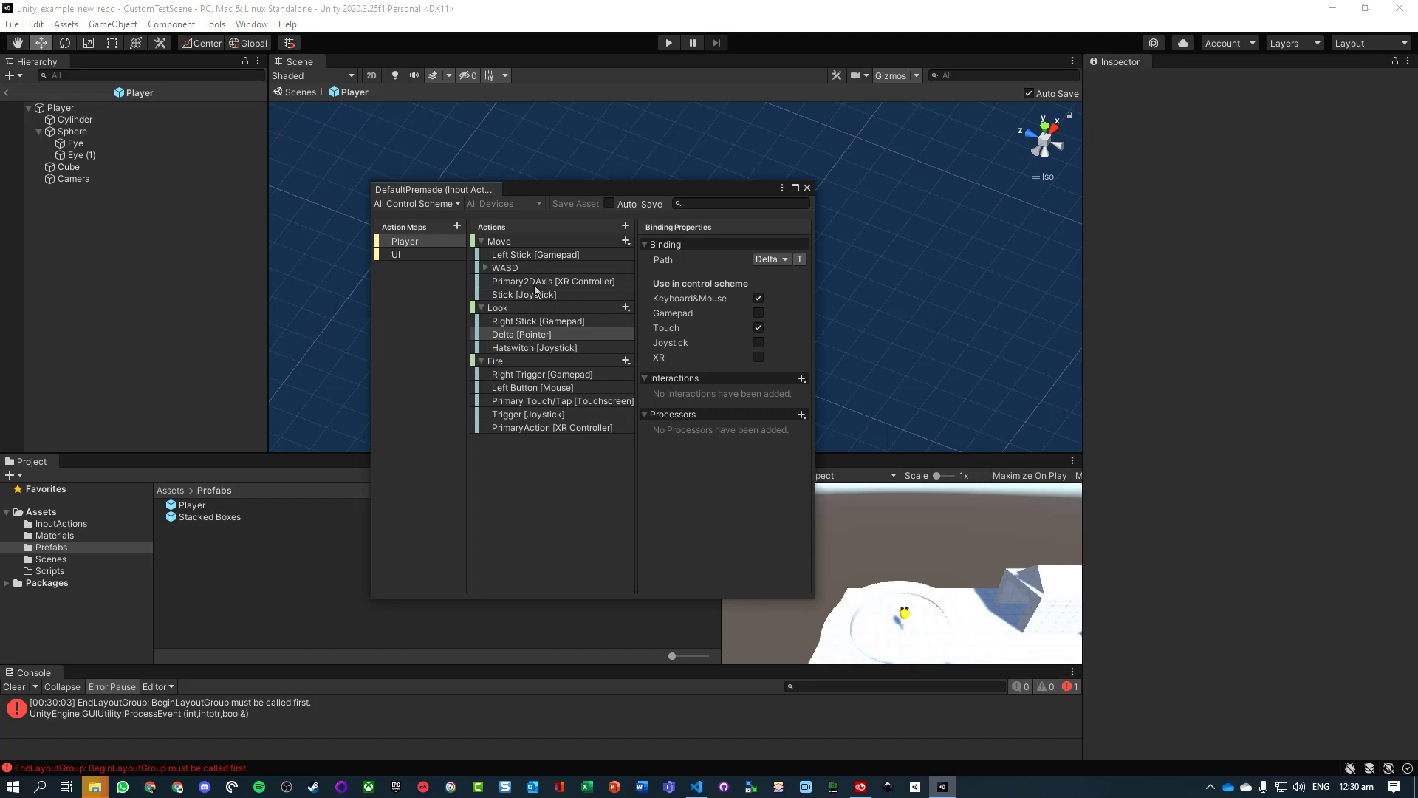
Close the actions editor and assign DefaultPremade to the Player Input's Actions field
click(806, 188)
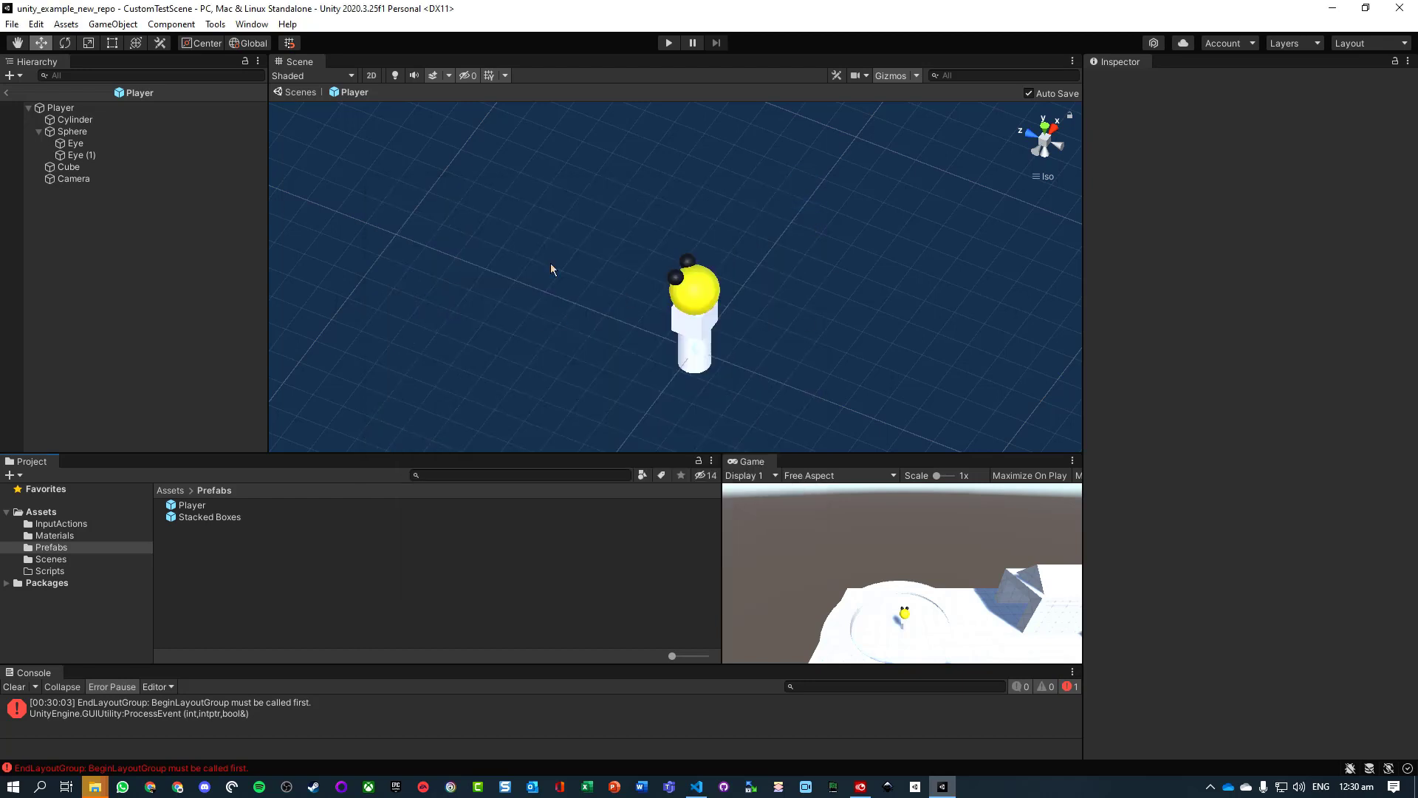
click(60, 107)
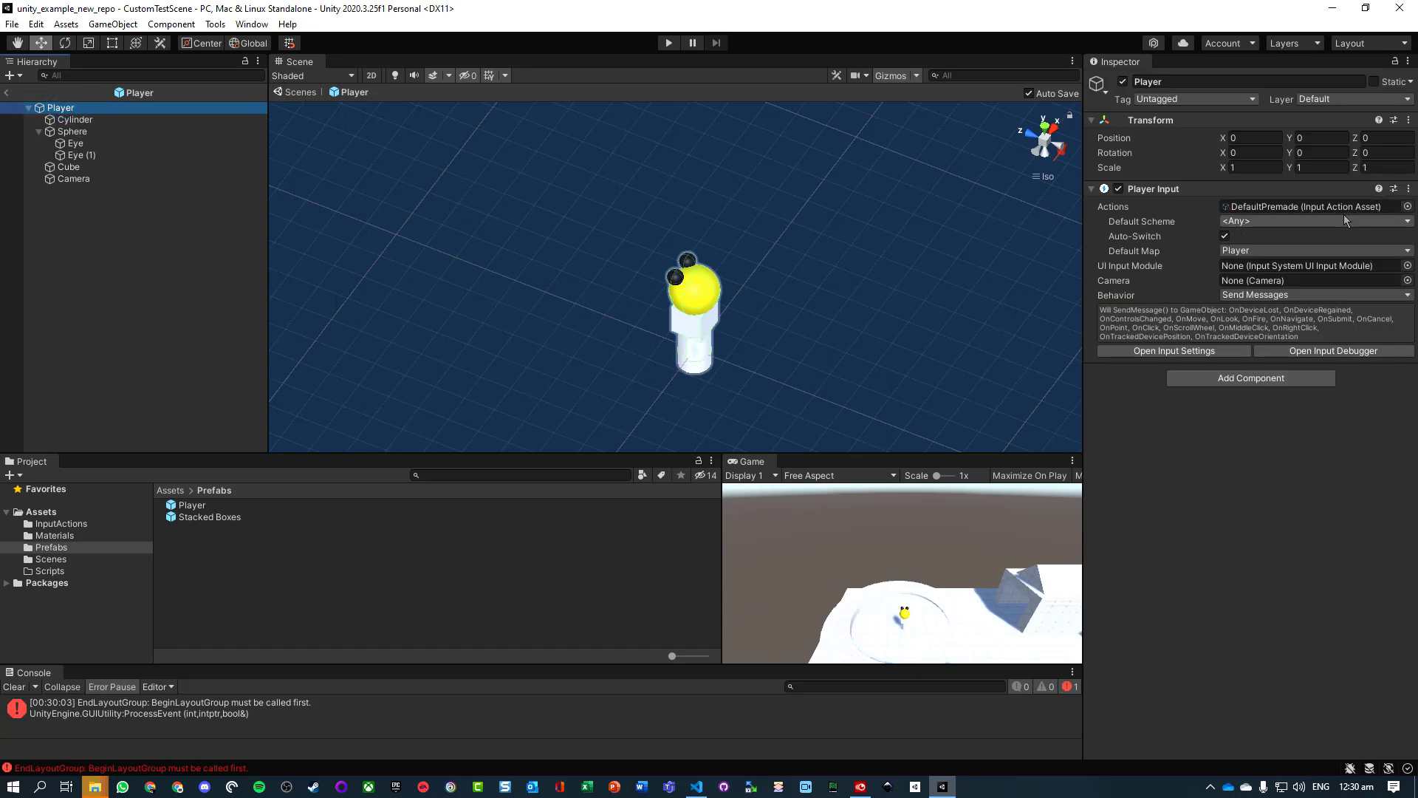
click(1315, 208)
key(Delete)
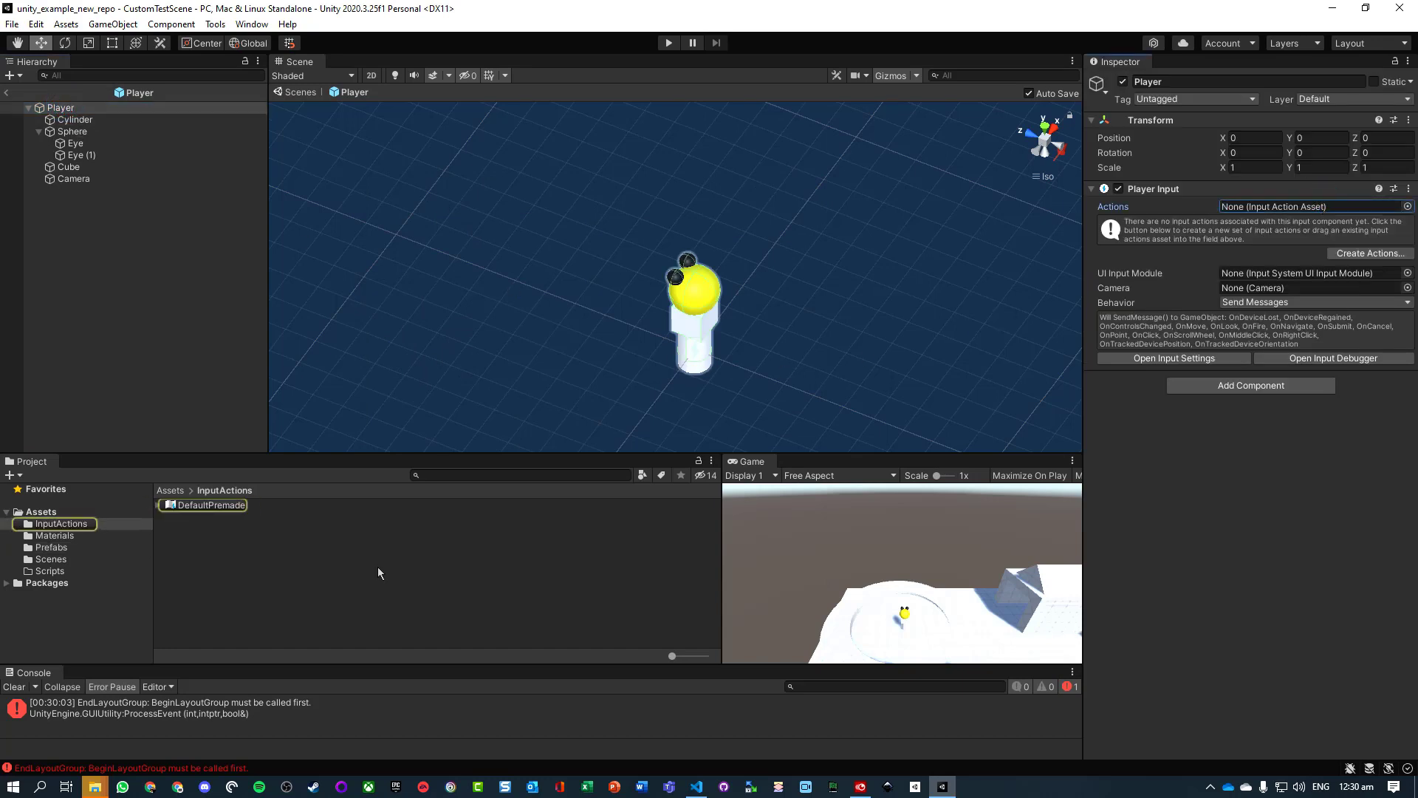
drag(206, 509, 1282, 207)
Set the Player Input camera to Camera and start Play mode
click(1408, 281)
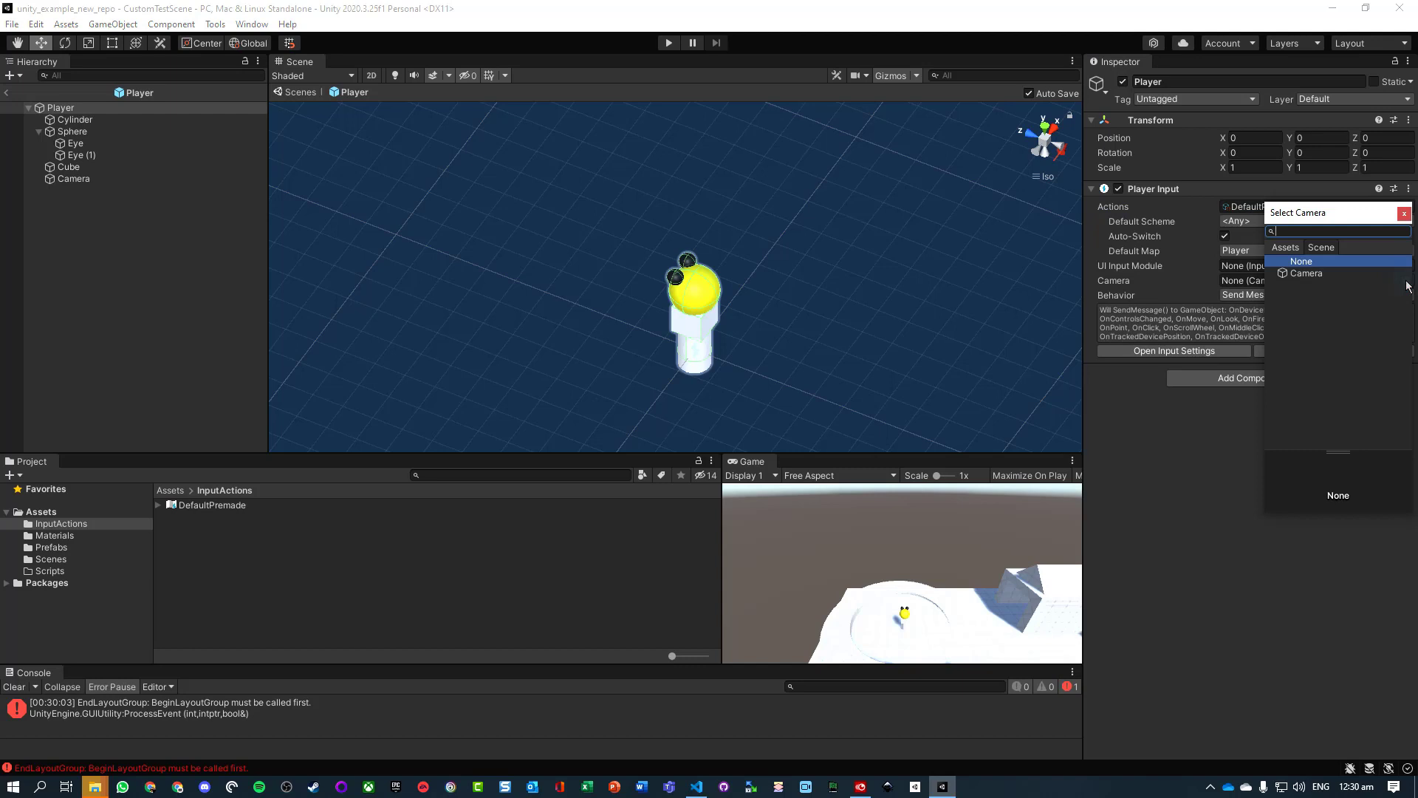
double_click(1304, 274)
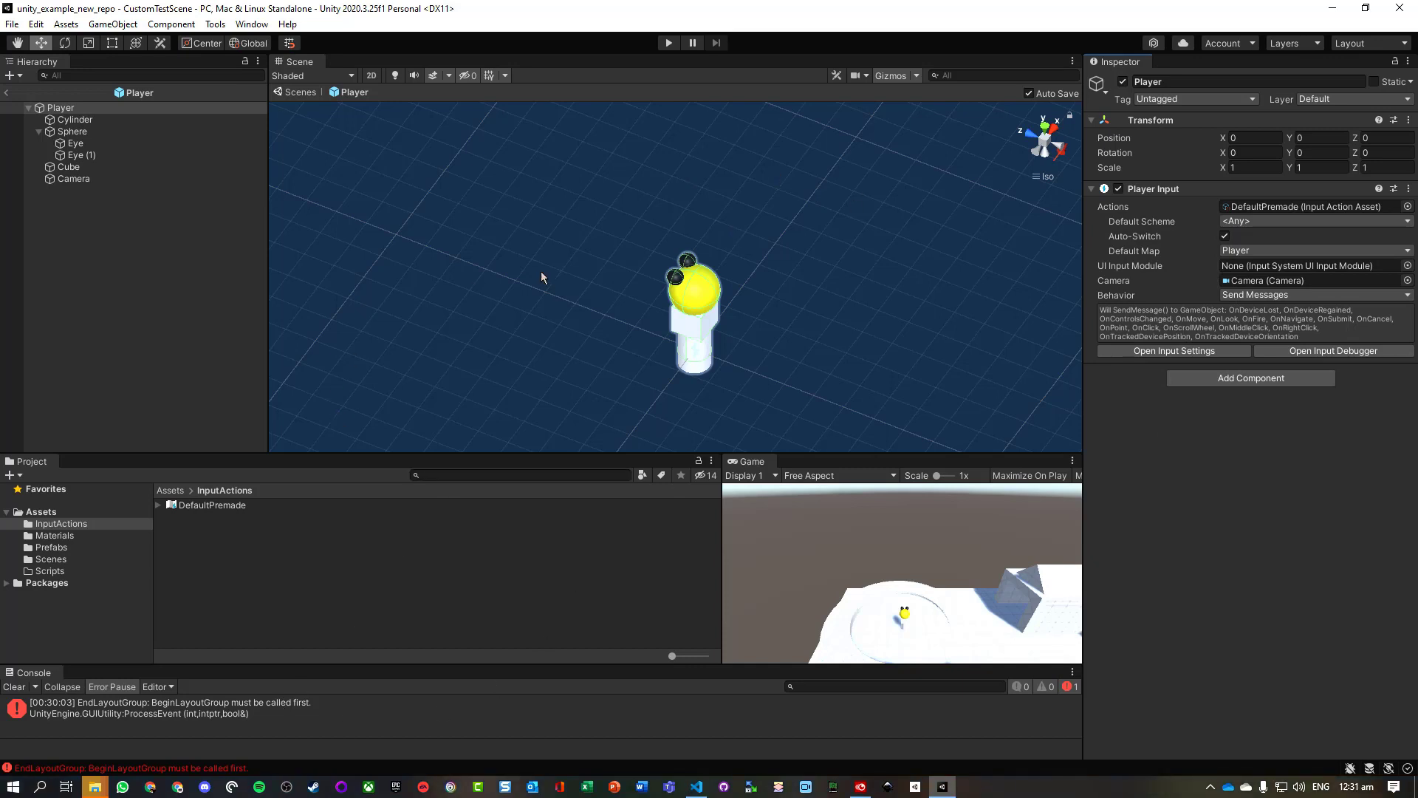
click(667, 44)
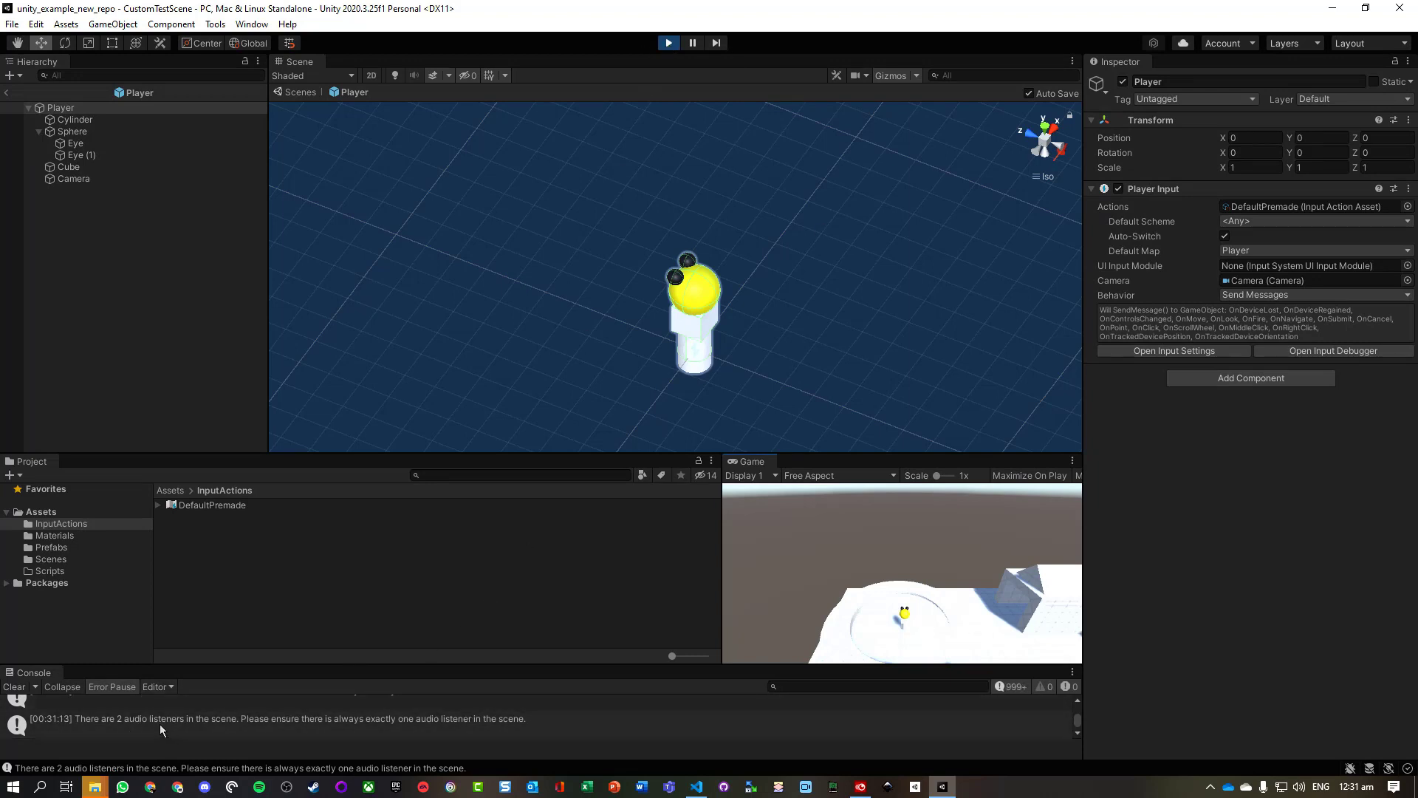
Stop Play, return from the Player prefab to the scene, and select Main Camera
click(668, 43)
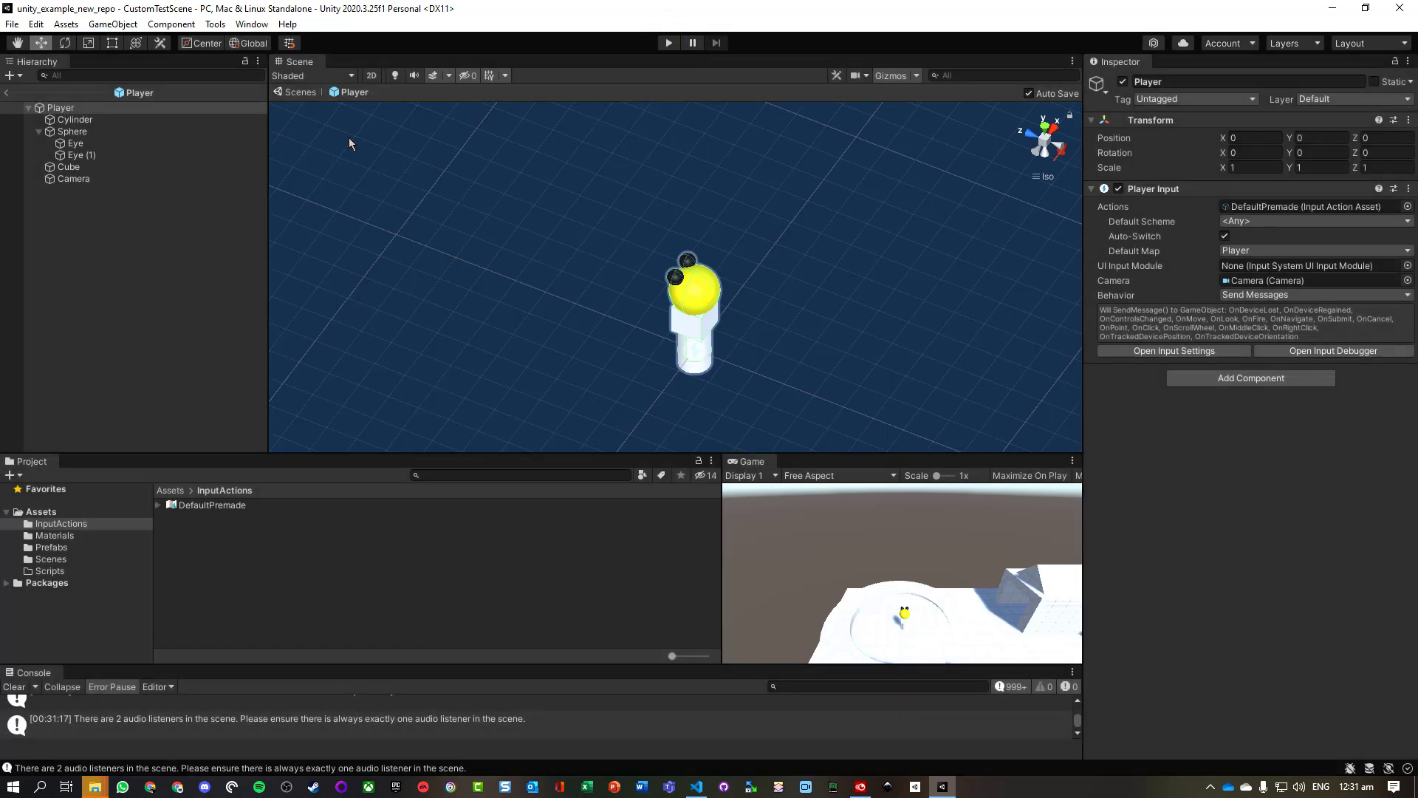
click(80, 179)
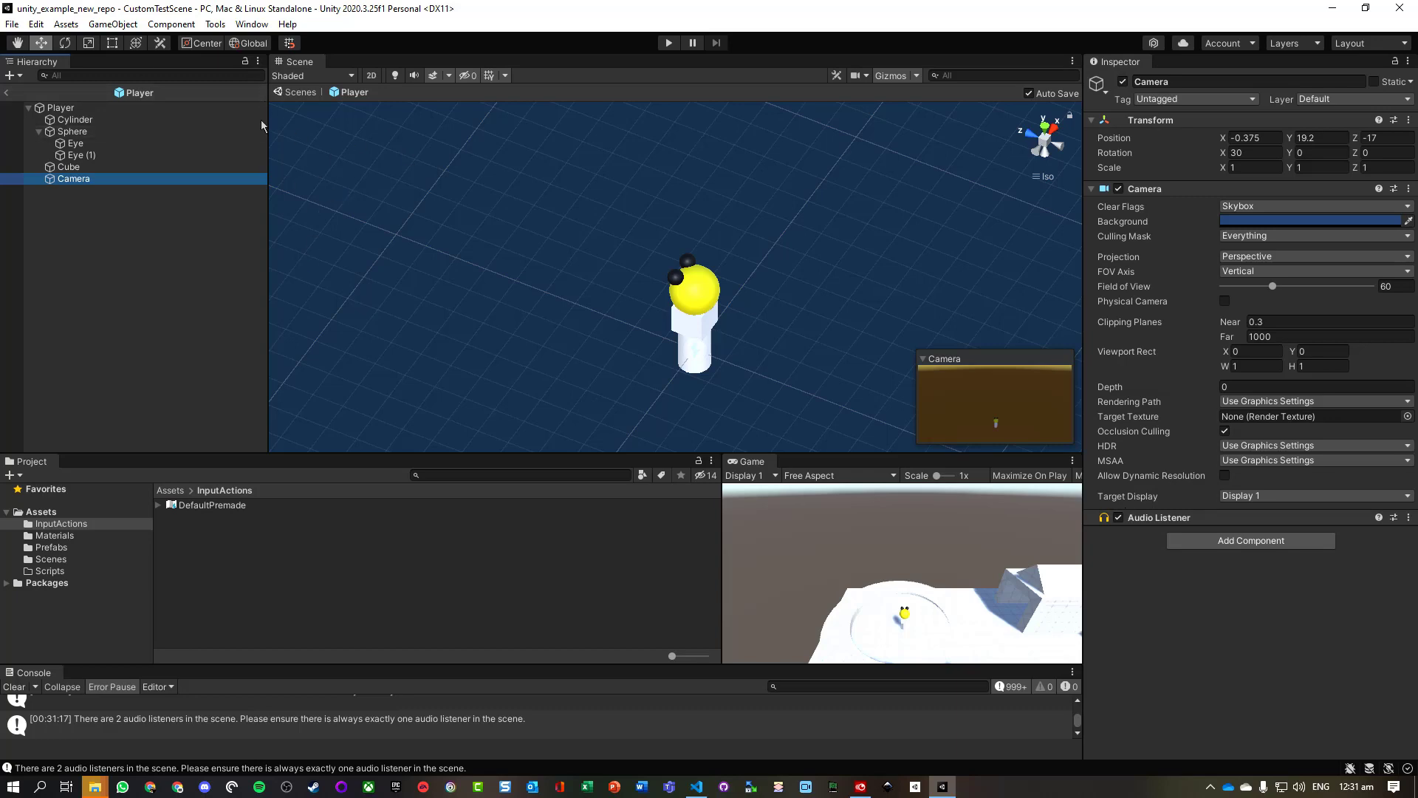
click(7, 92)
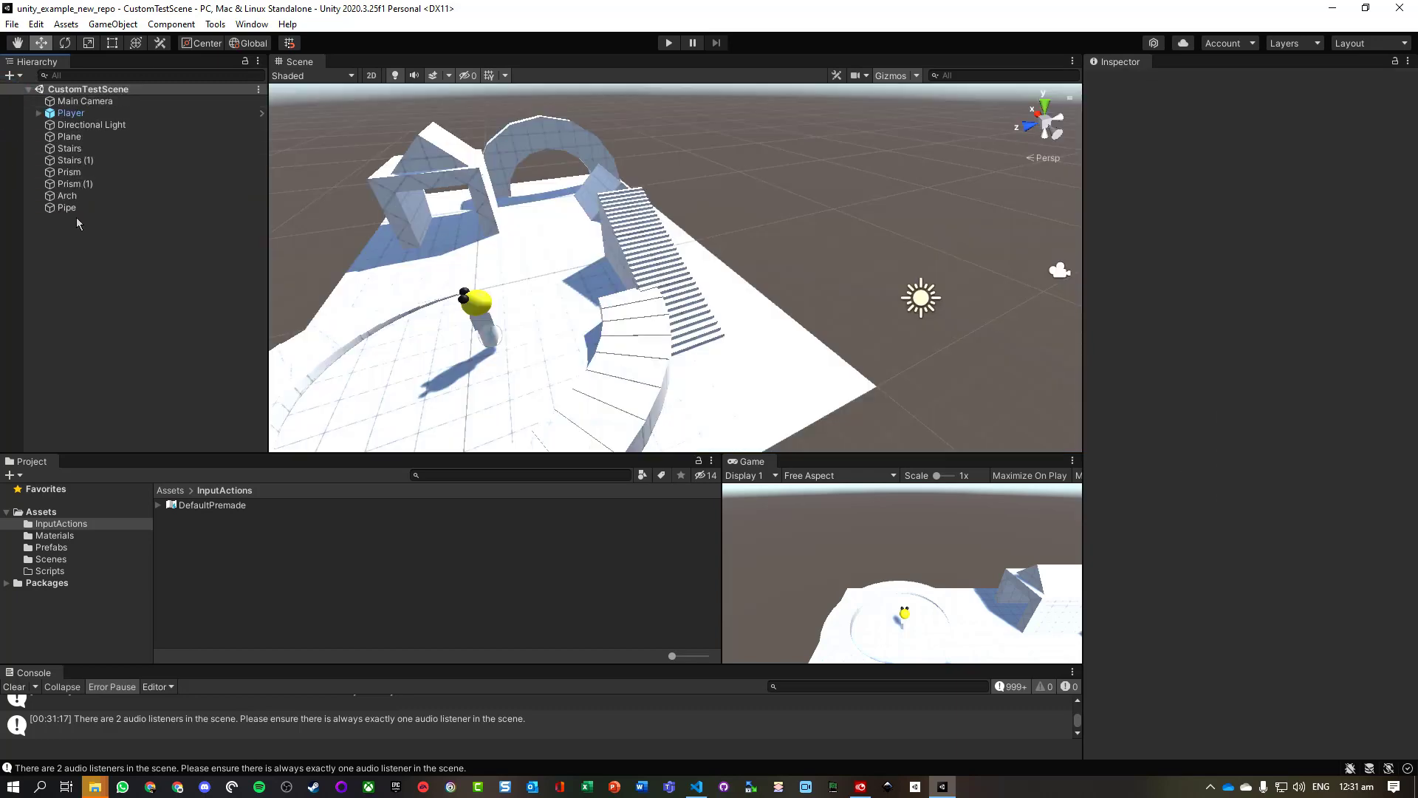
click(78, 102)
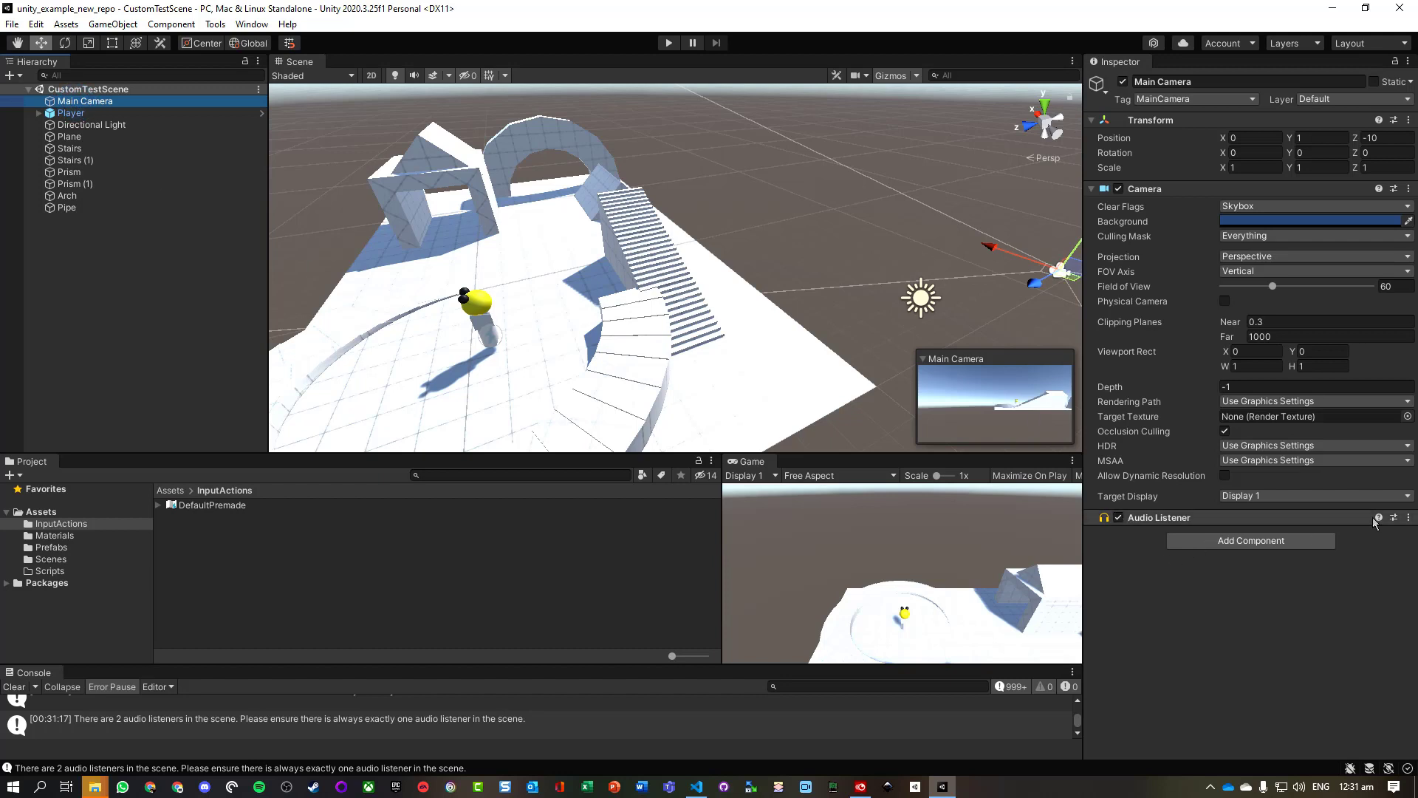
Remove the Main Camera's Audio Listener, then run Play briefly to confirm the warning is gone
click(1409, 517)
click(1335, 556)
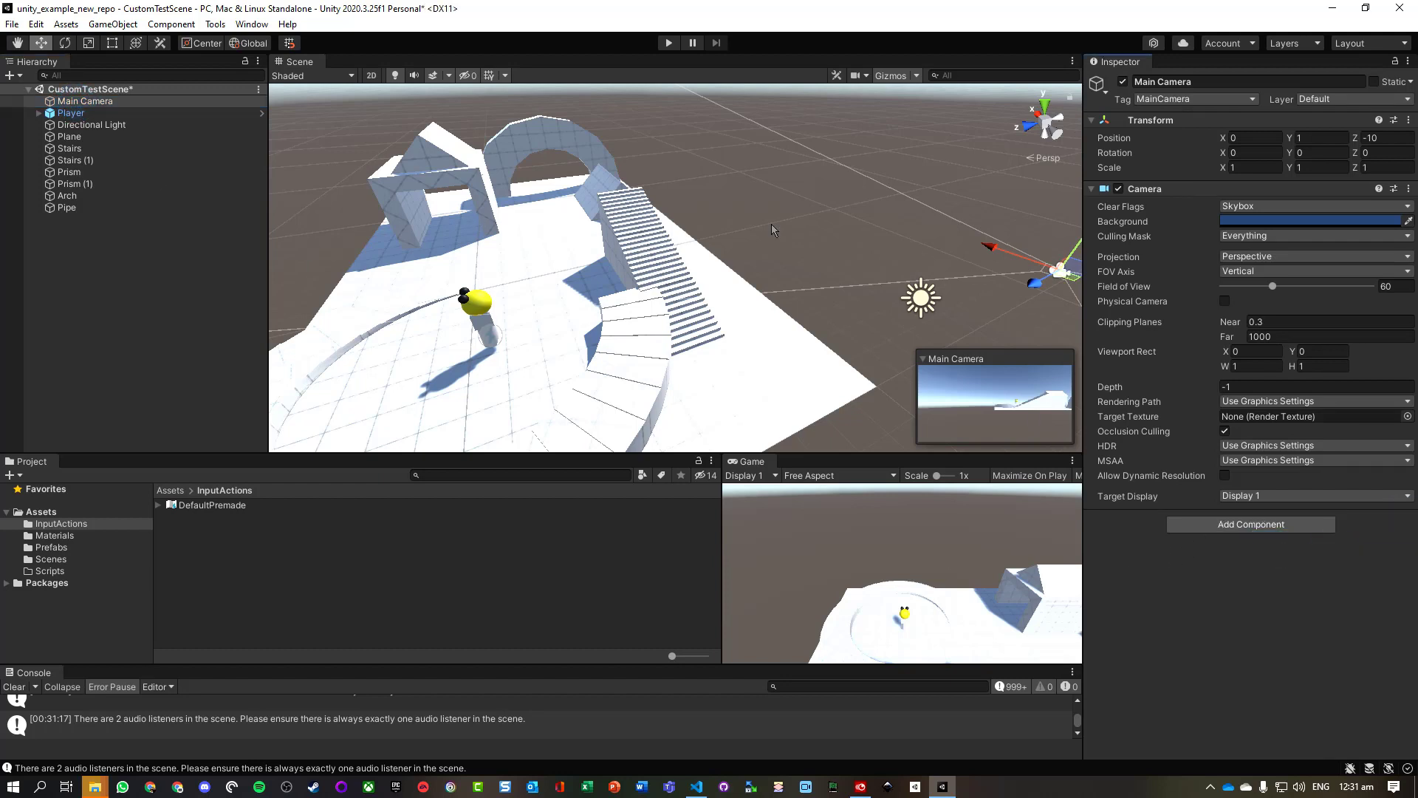
click(668, 43)
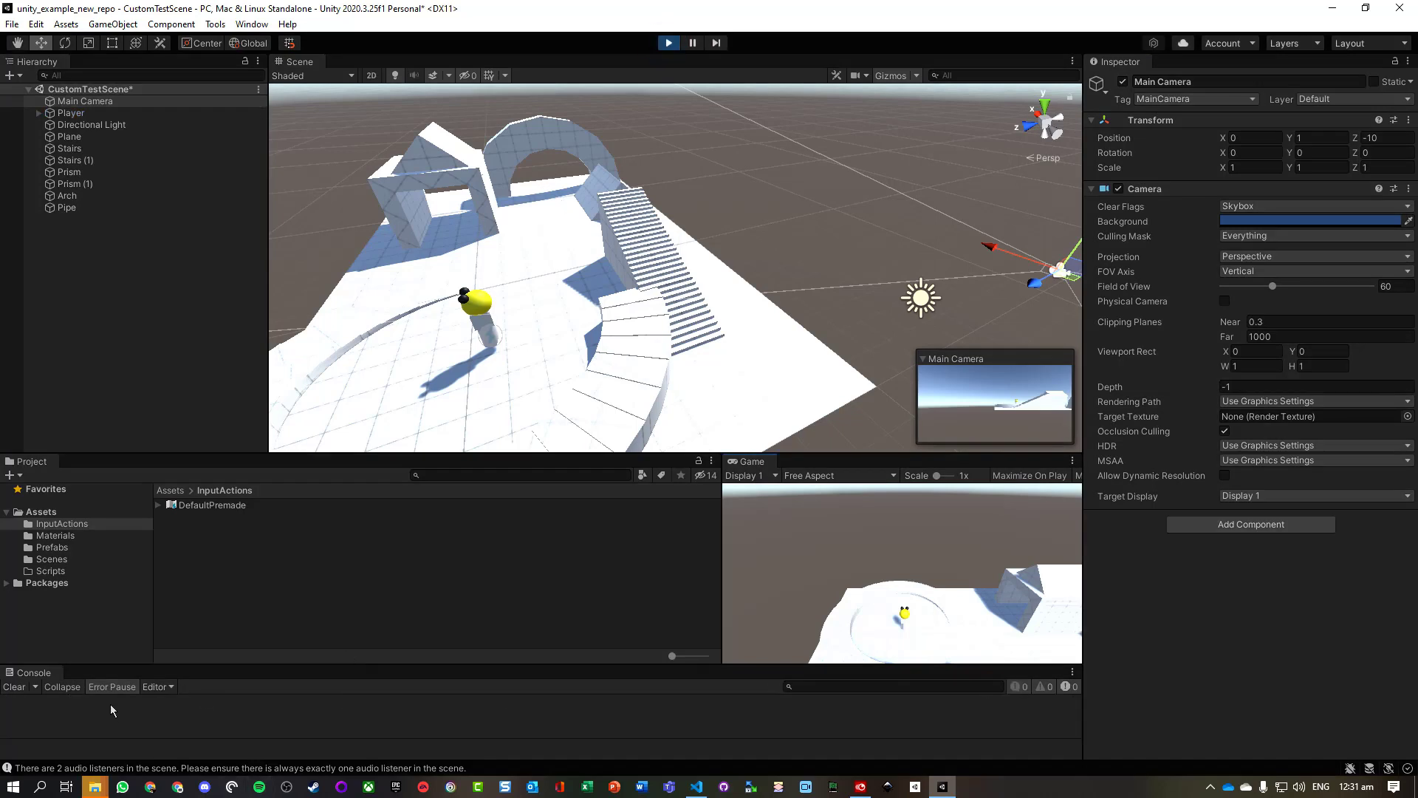
click(669, 43)
click(433, 585)
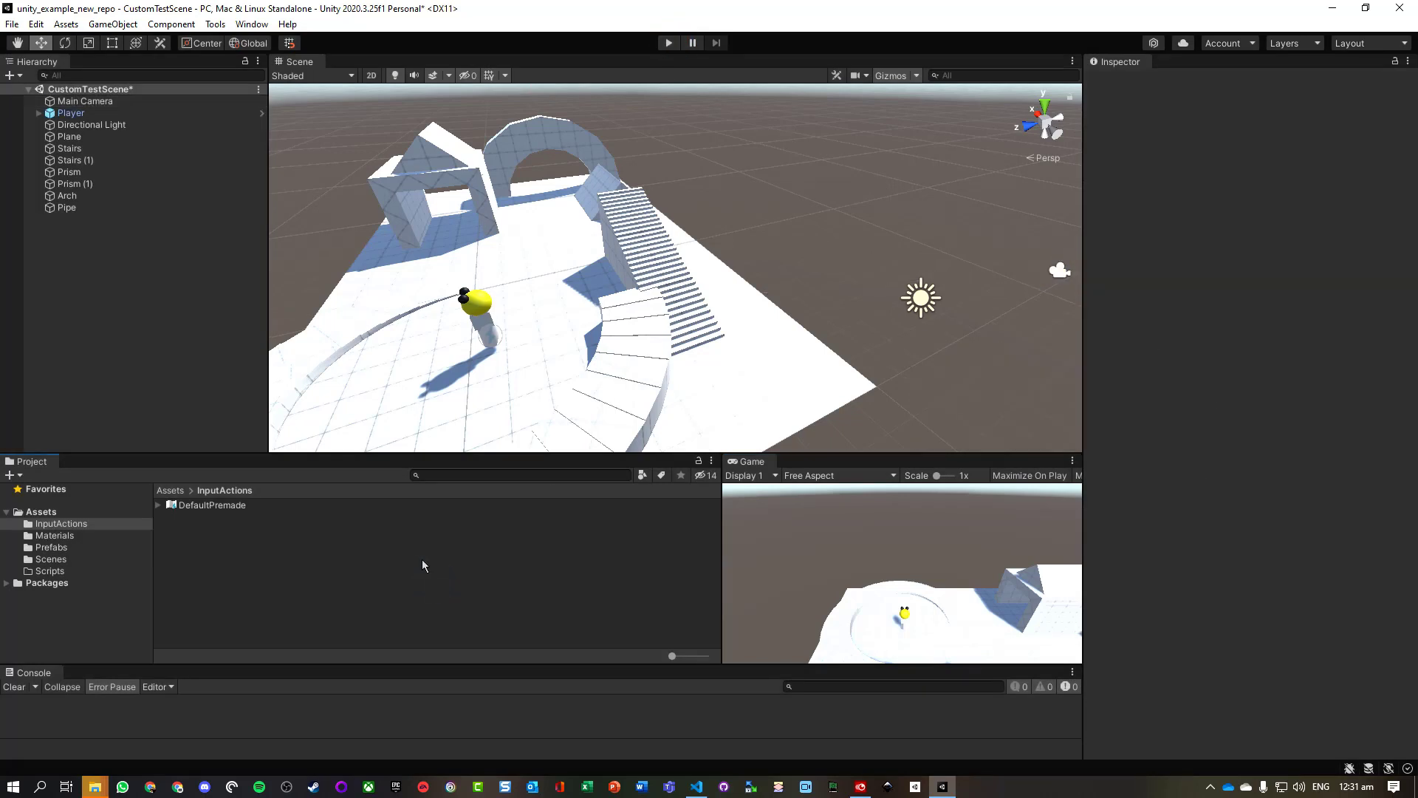
Enable Generate C# Class on the DefaultPremade asset and apply it
click(220, 507)
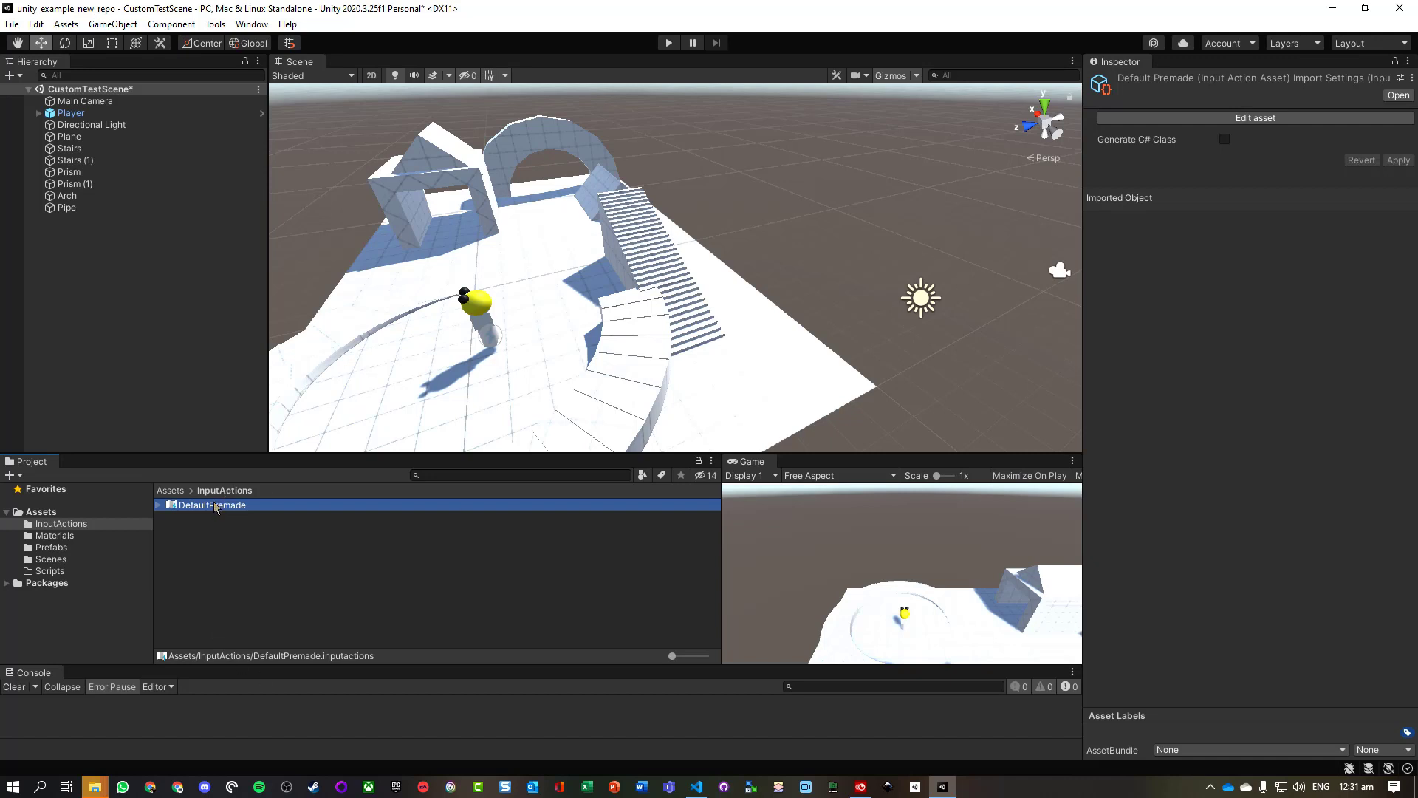
click(1224, 139)
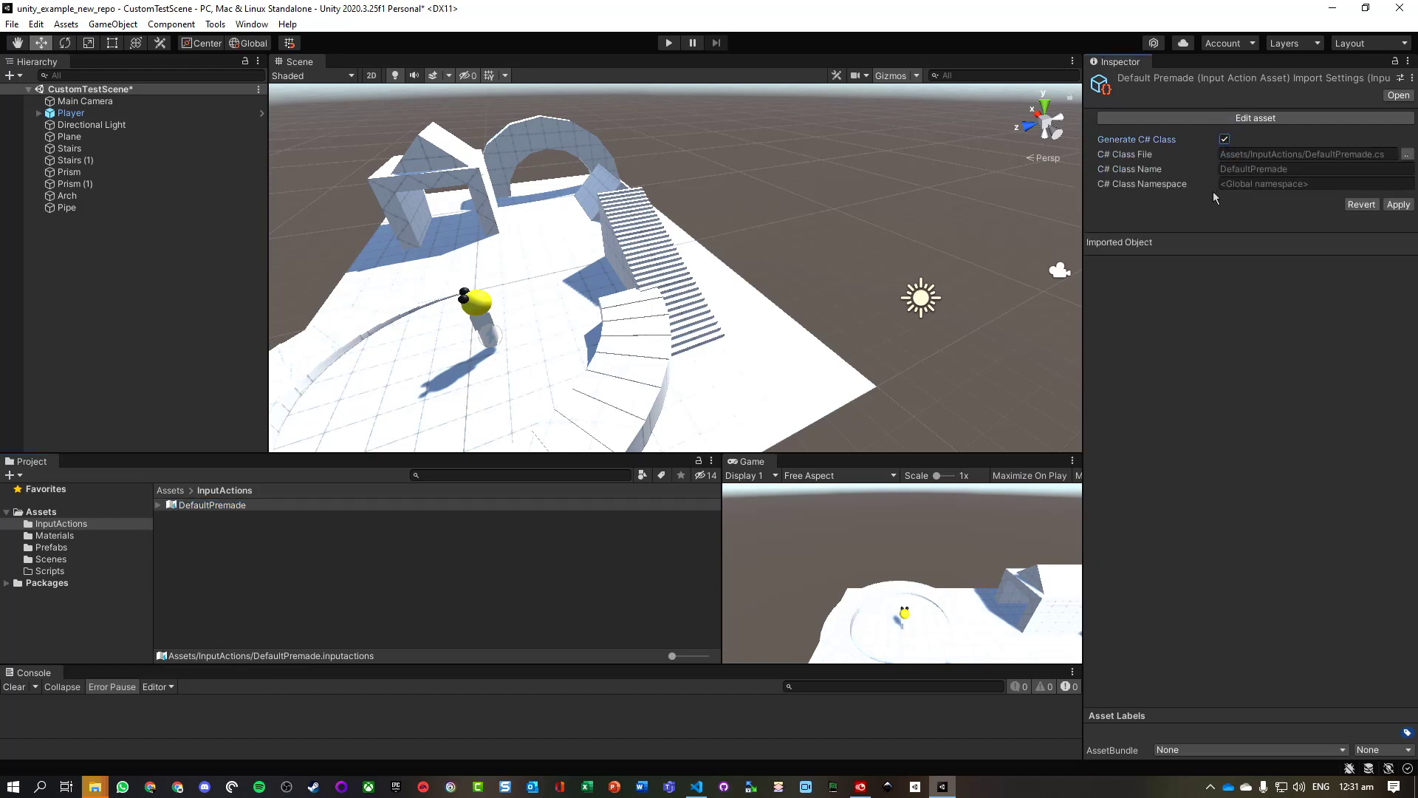
click(1393, 207)
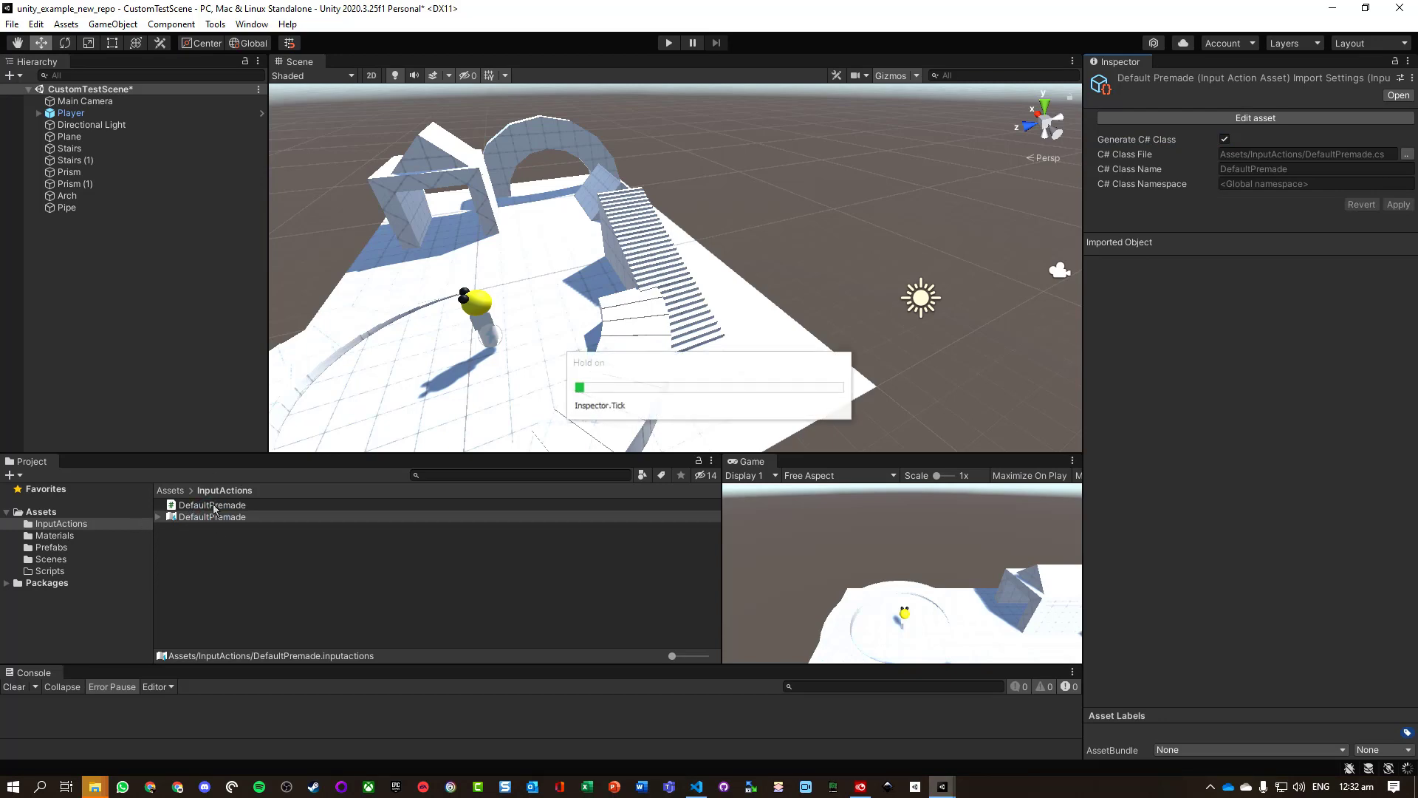
Read through the generated DefaultPremade C# script's code in the Inspector, then deselect it
click(213, 506)
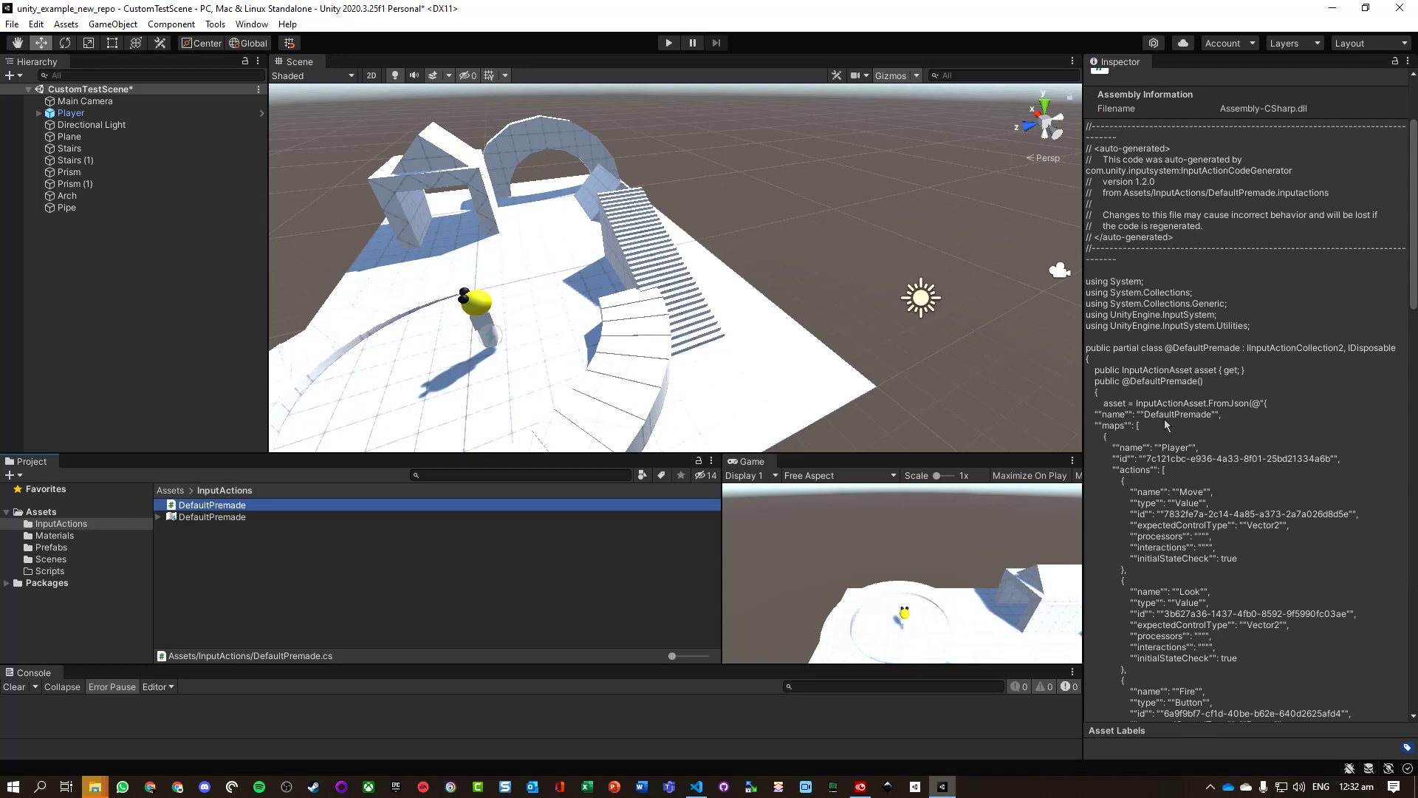
scroll(1166, 425, down, 15)
scroll(1220, 567, down, 7)
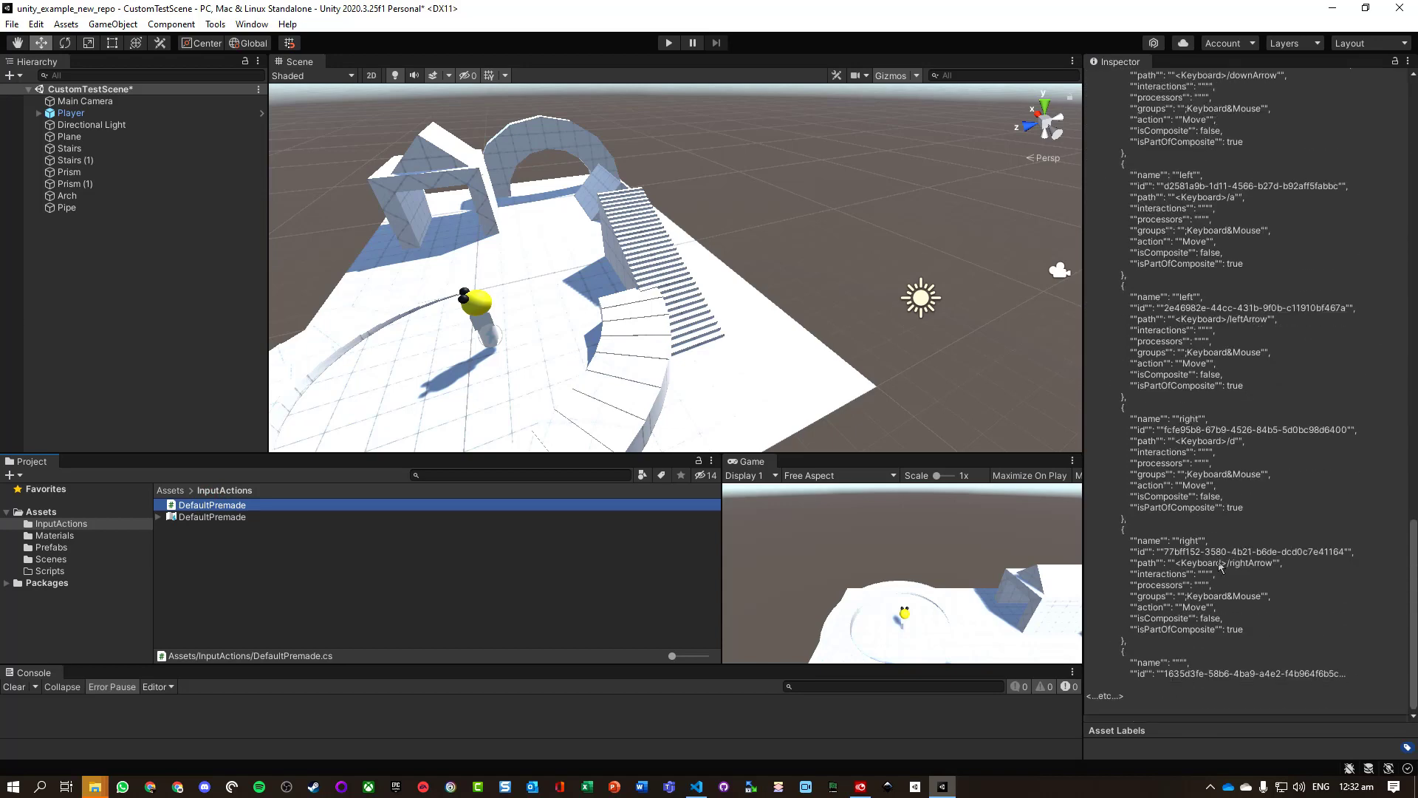
scroll(1220, 566, up, 20)
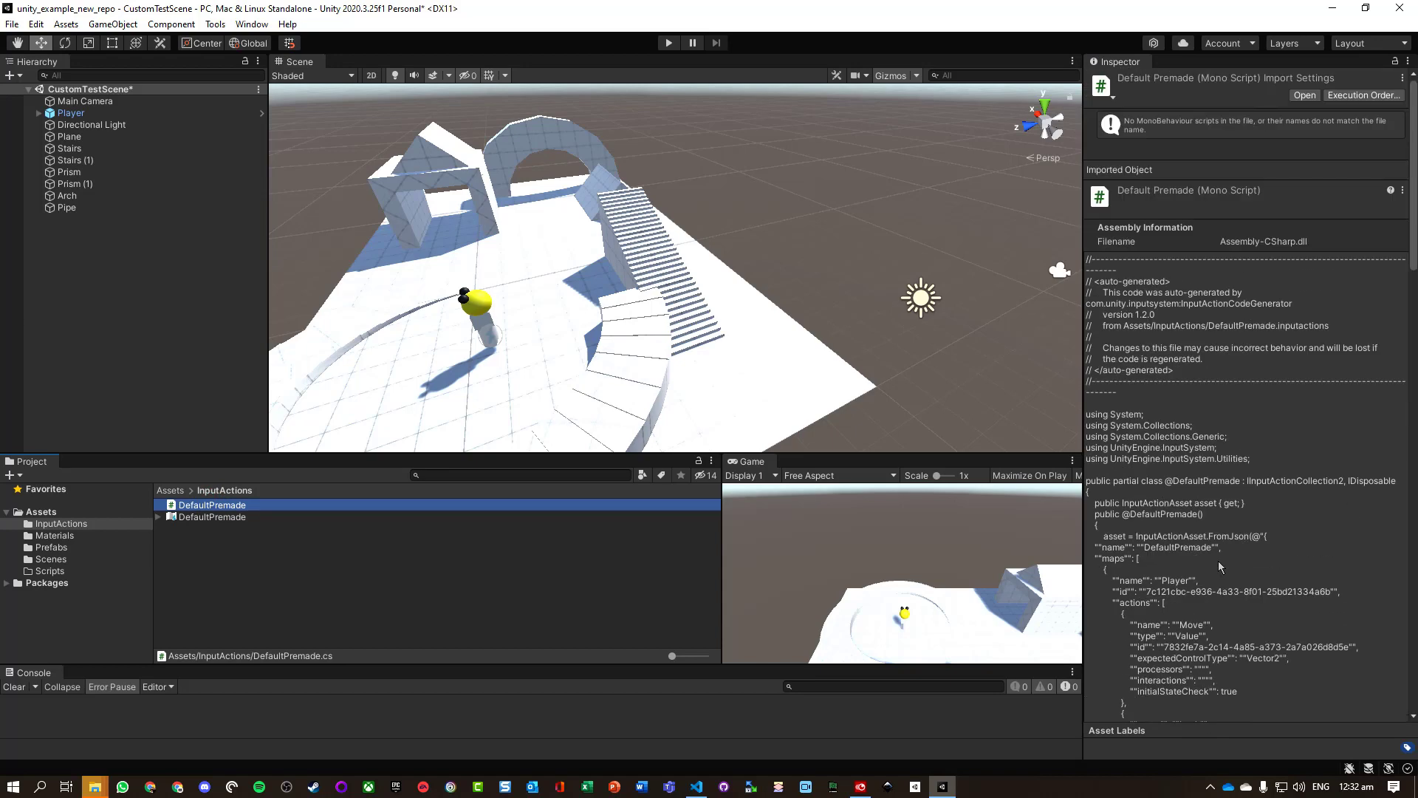
scroll(1220, 566, down, 10)
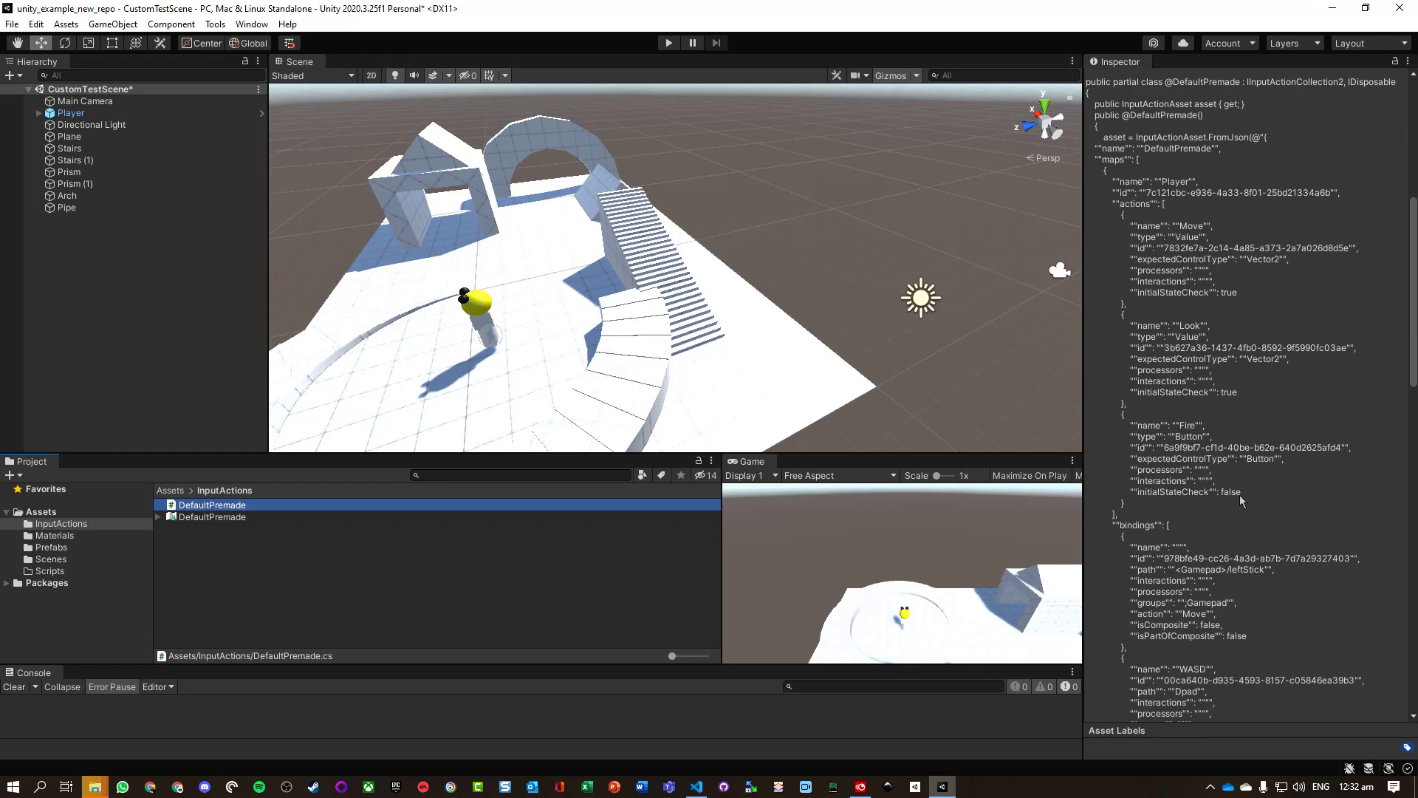
click(1163, 550)
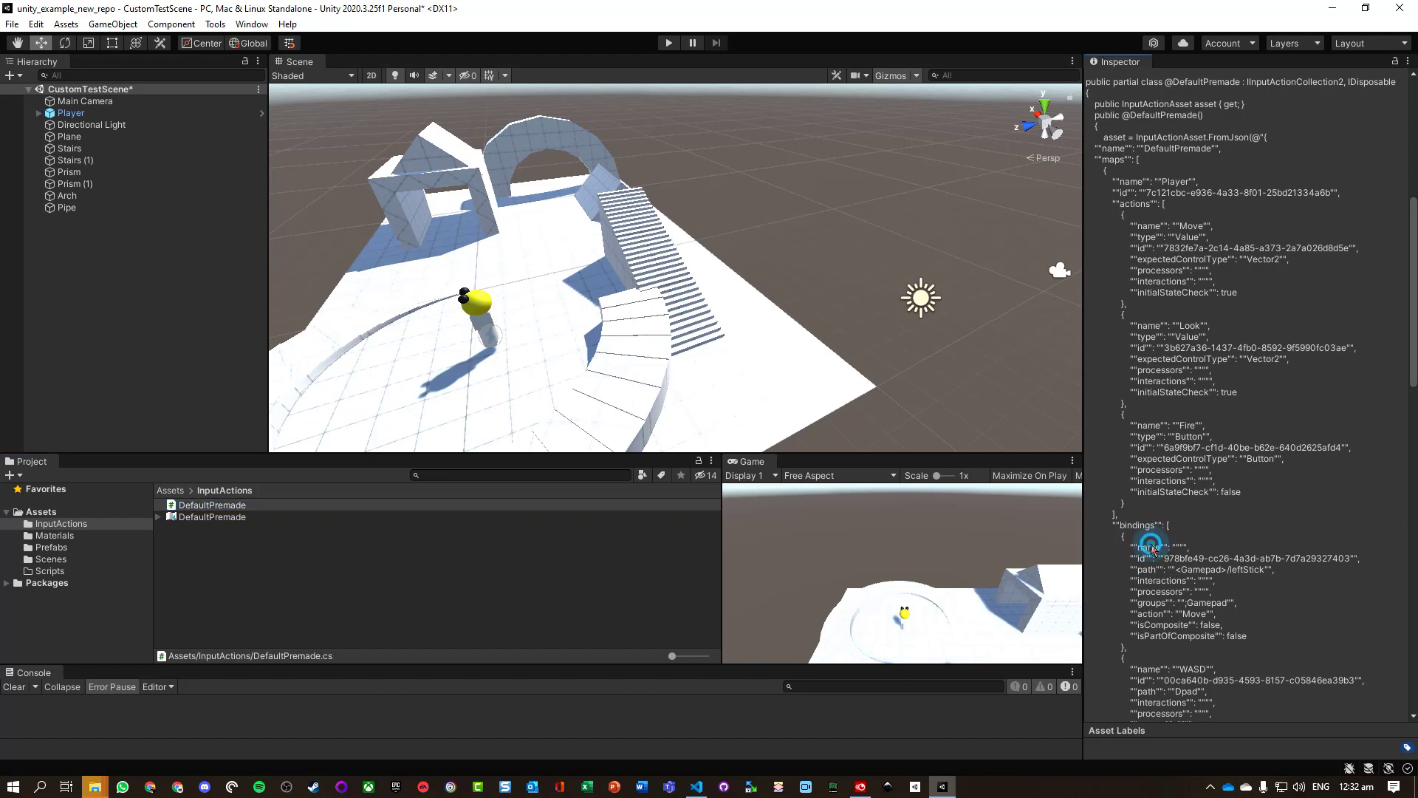
scroll(1165, 558, down, 6)
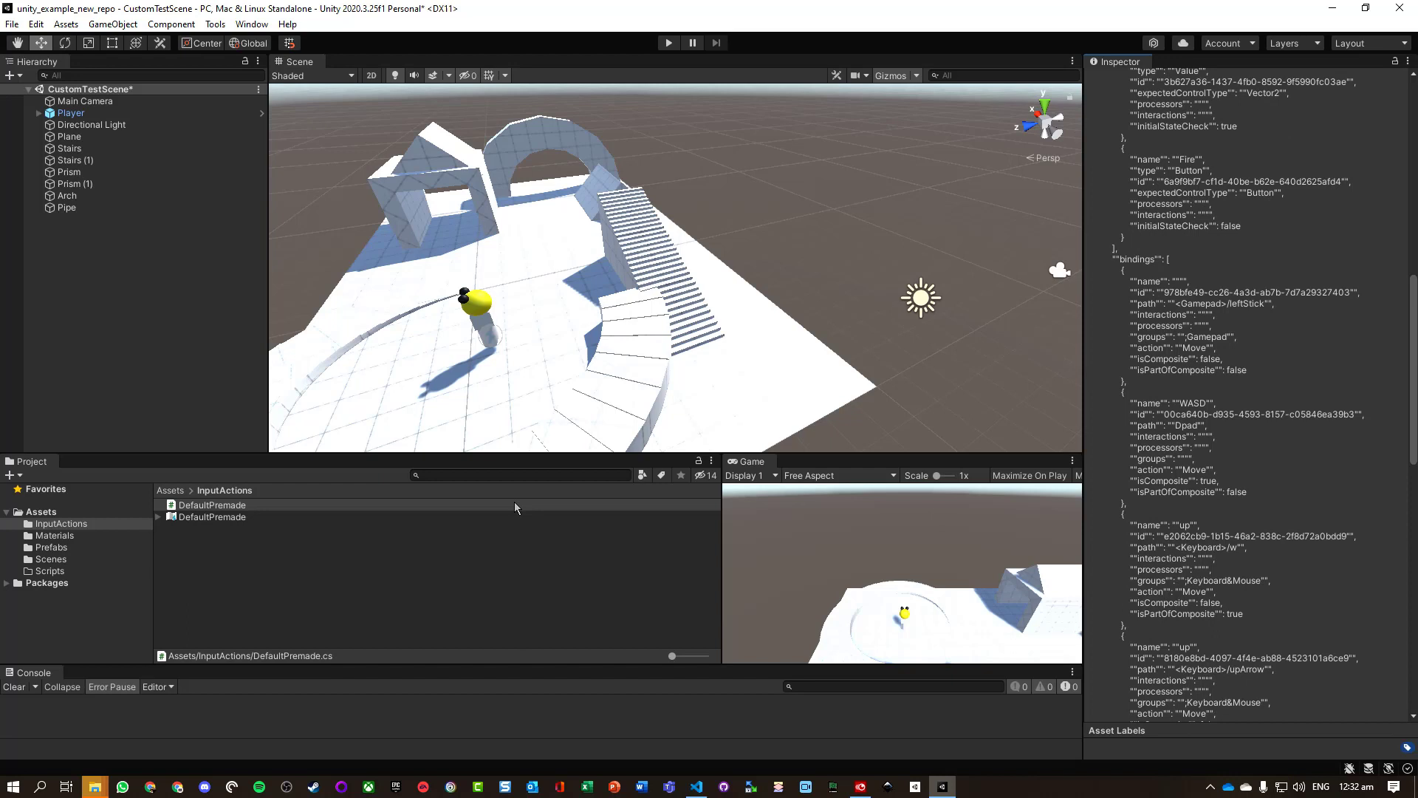
click(140, 317)
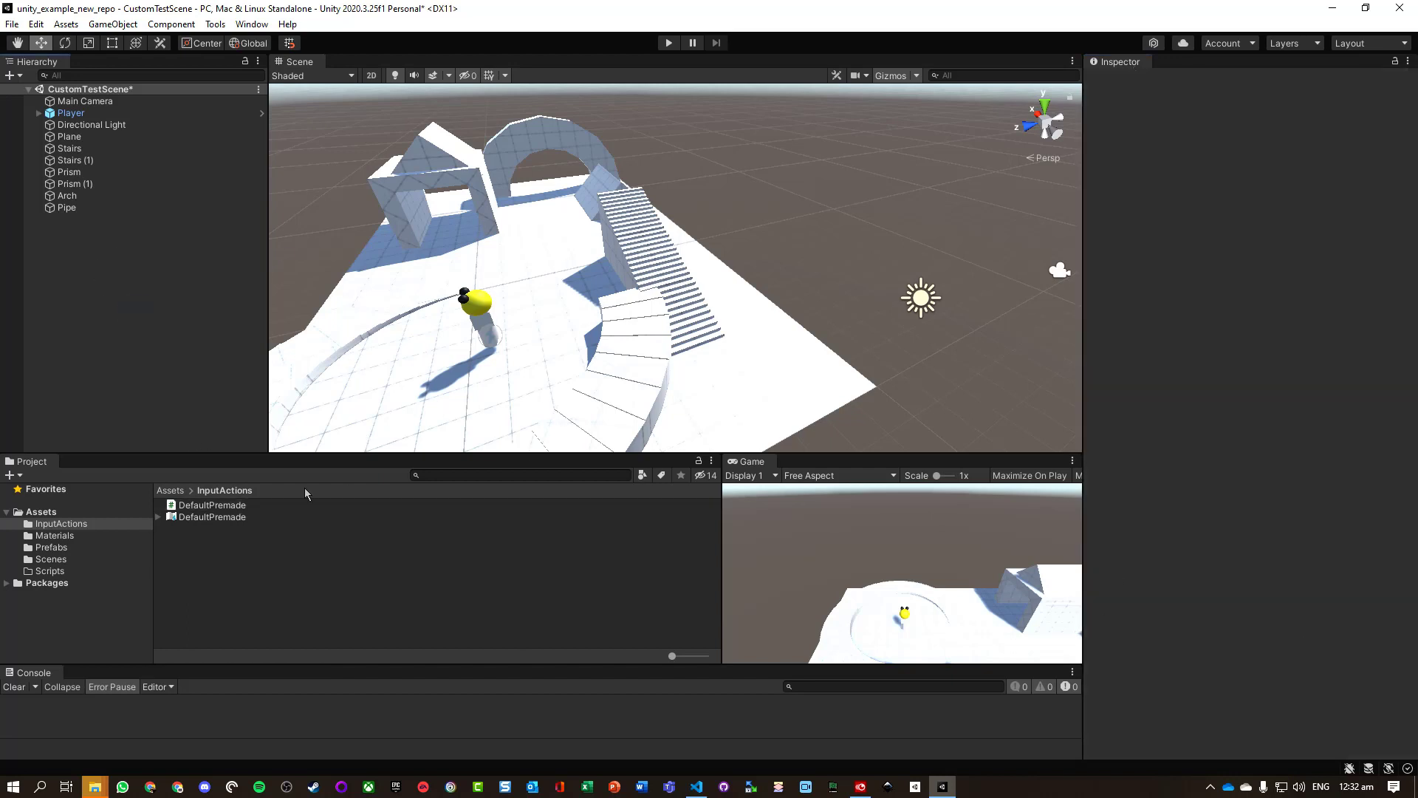
click(233, 626)
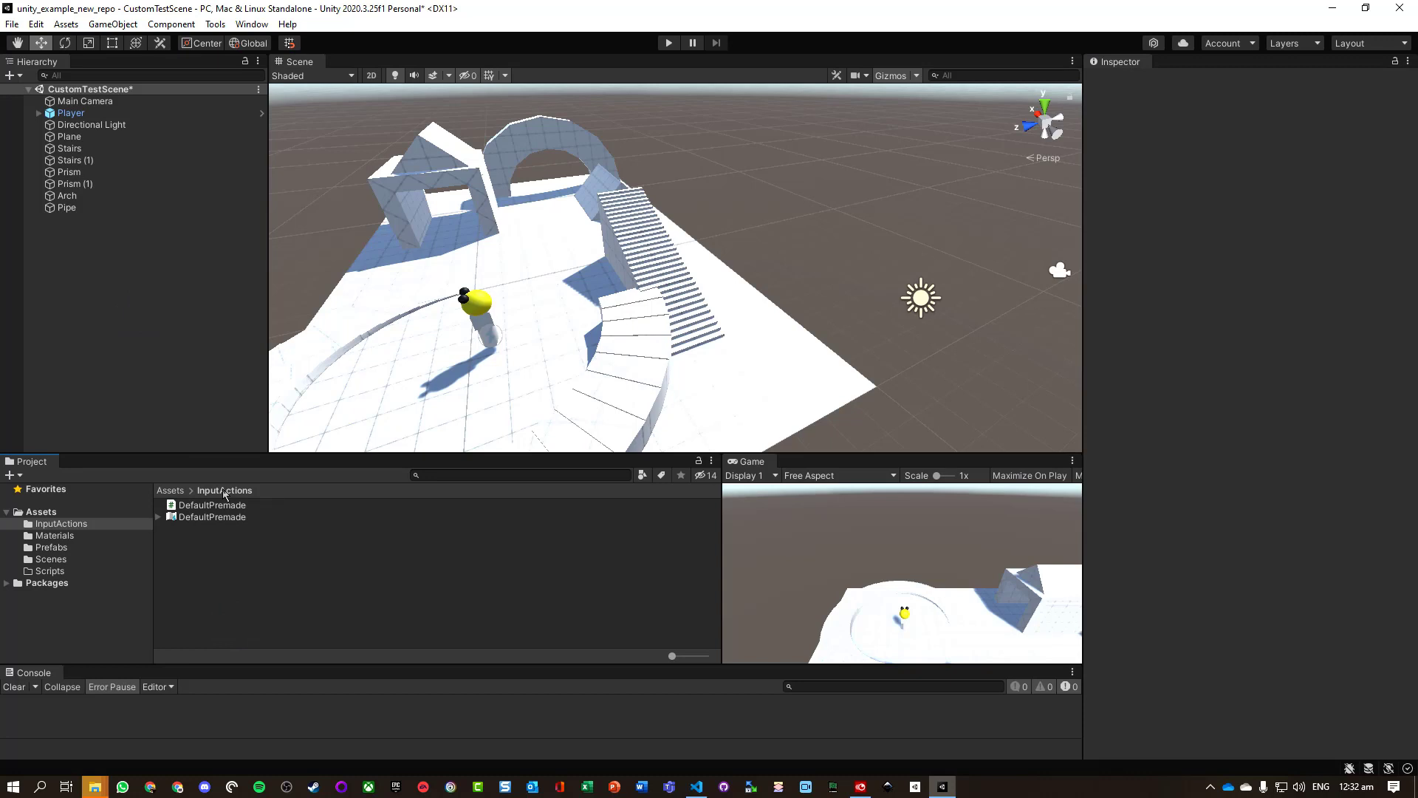